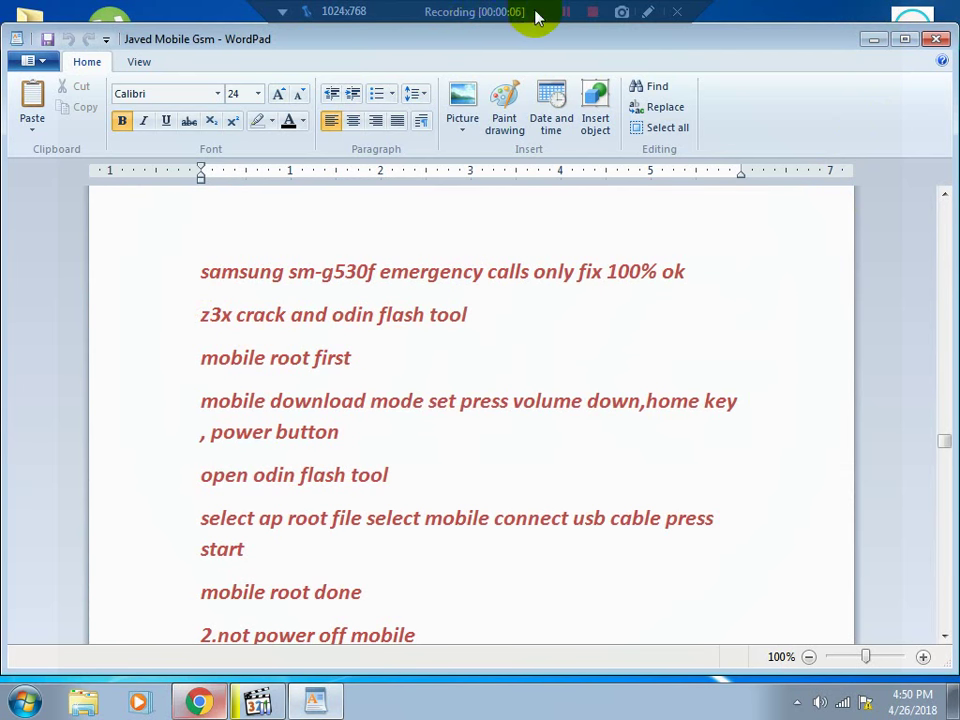
click(565, 12)
click(565, 14)
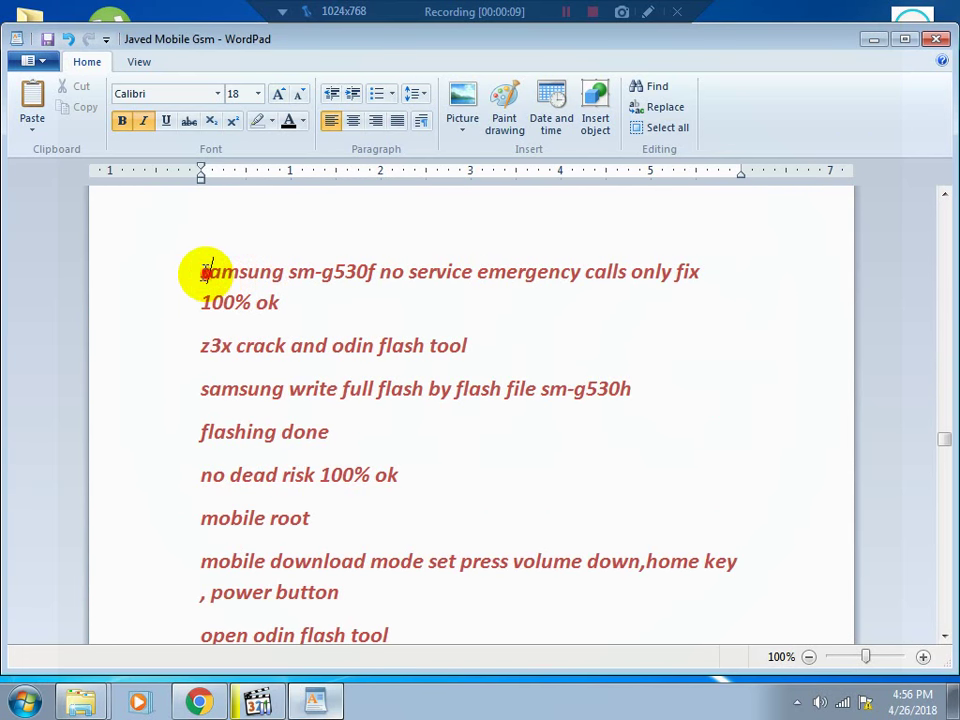
Read the SM-G530F no-service repair notes covering the required tools and the full flash with the SM-G530H file
drag(199, 271, 310, 322)
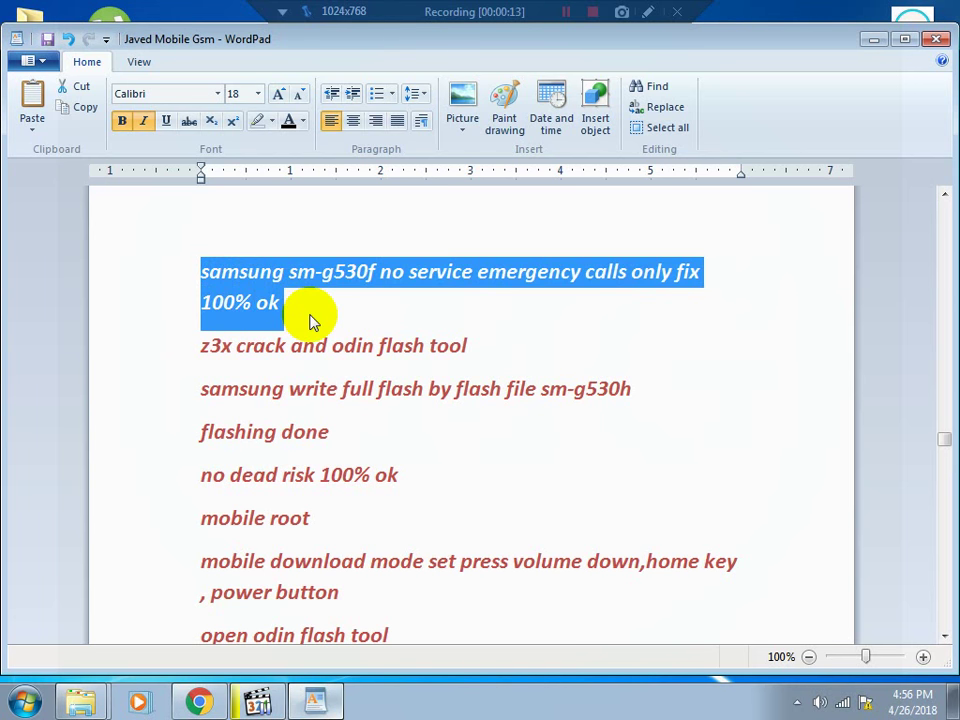
click(310, 318)
drag(199, 345, 456, 339)
click(474, 343)
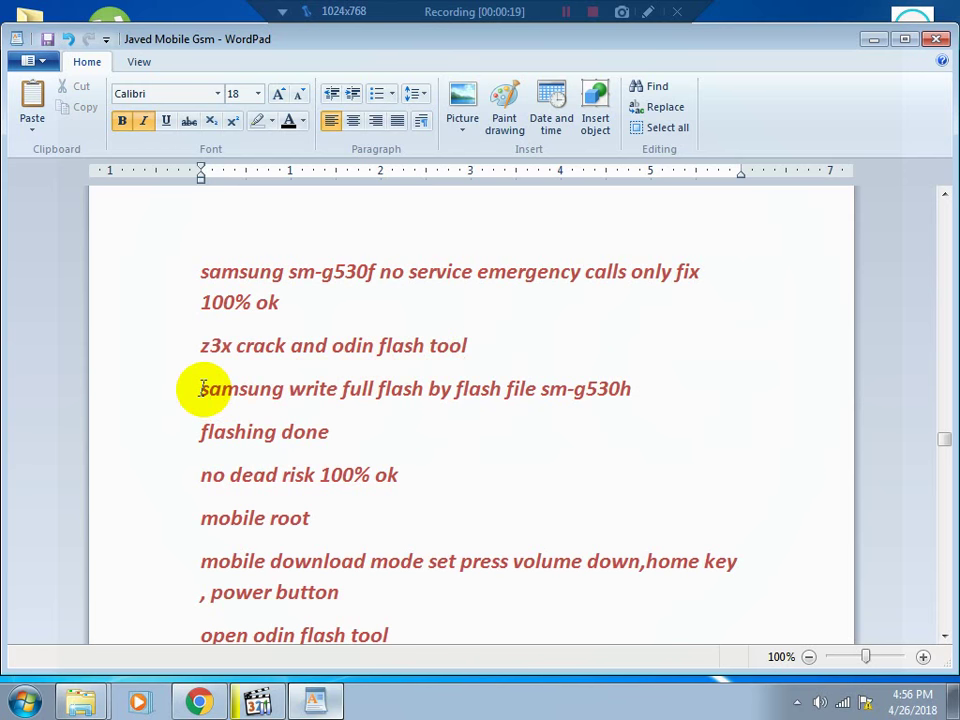
drag(202, 389, 345, 435)
click(360, 440)
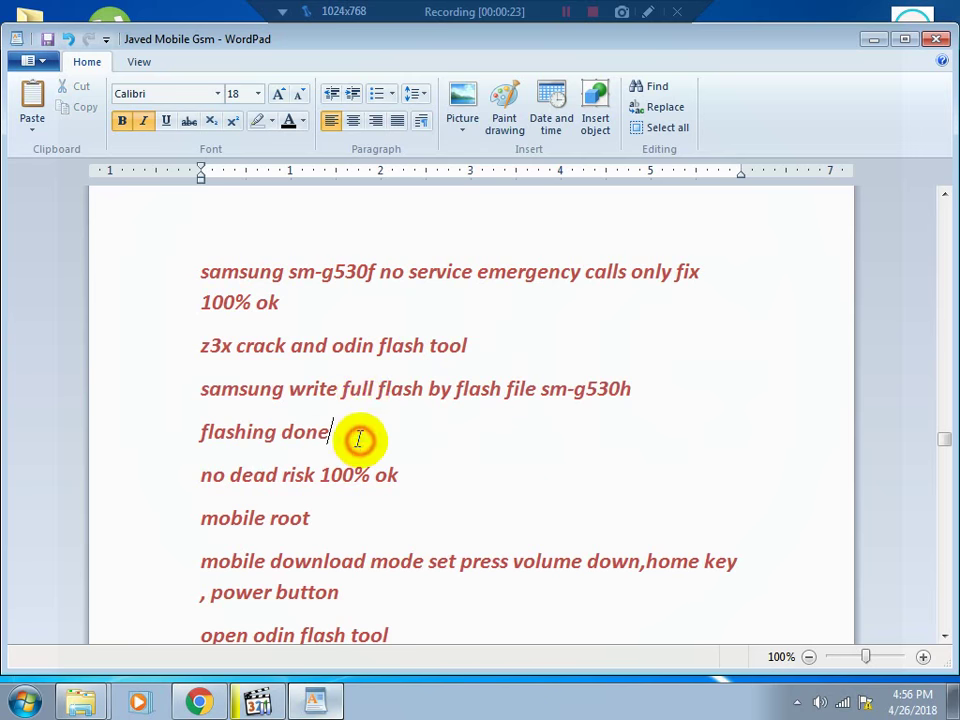
click(343, 345)
drag(343, 345, 462, 346)
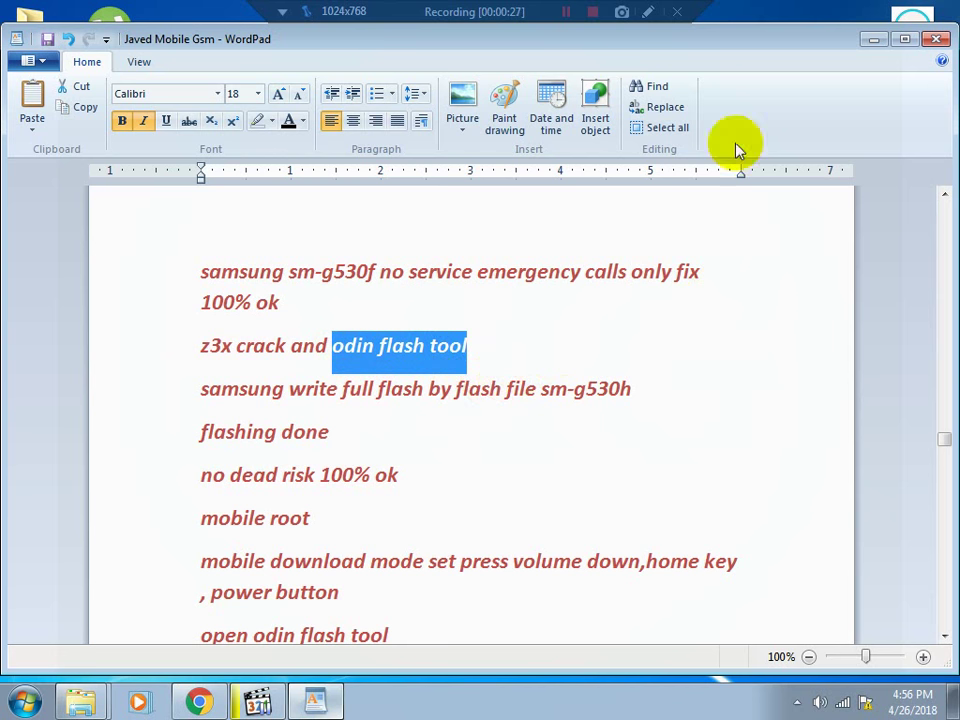
Put the notes aside and launch Odin3 v3.12.7 from its folder under flash tool all
click(878, 42)
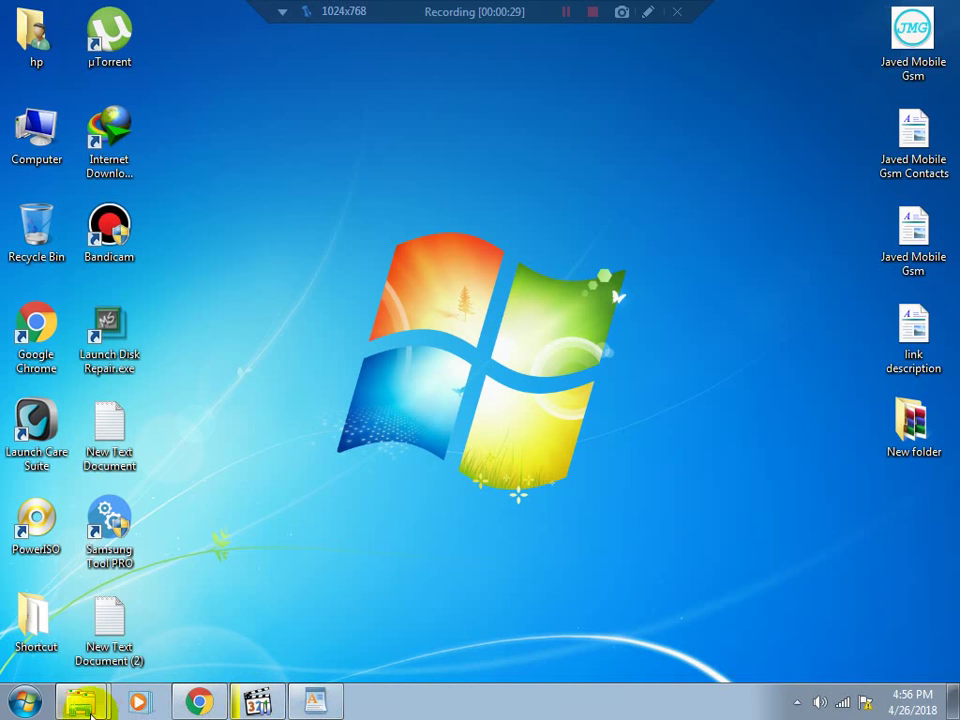
mouse_move(80, 700)
click(97, 660)
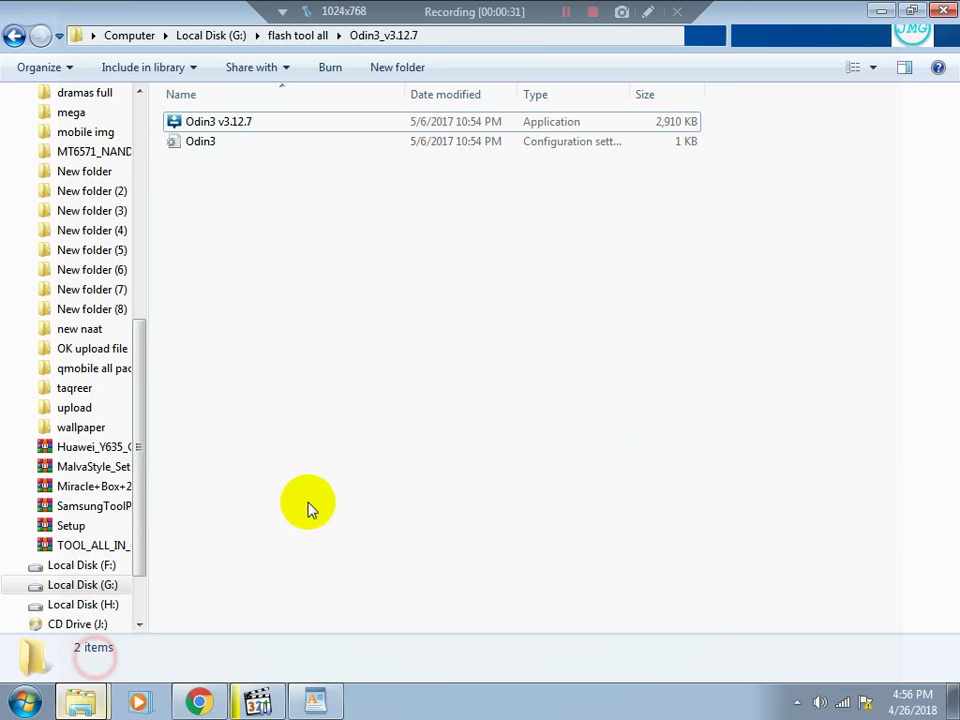
double_click(212, 122)
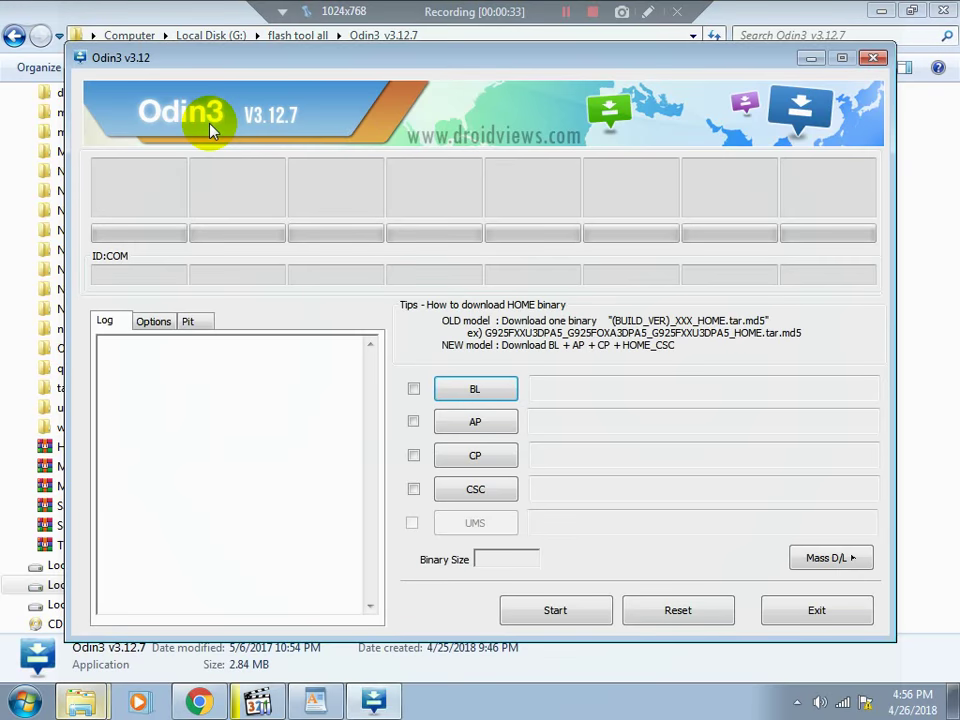
drag(567, 65, 597, 64)
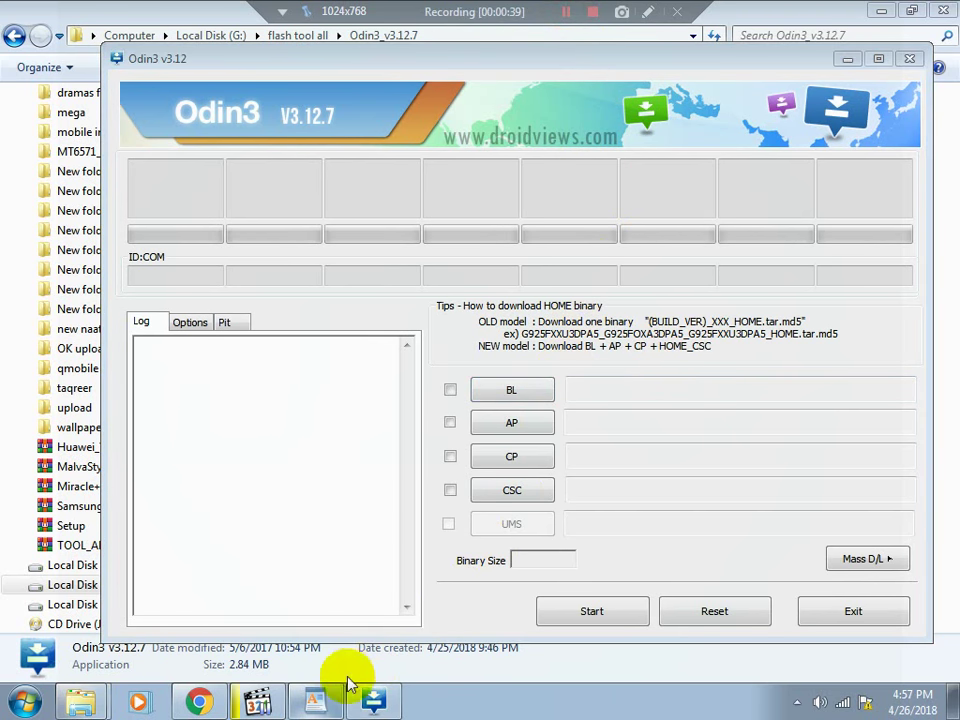
Review the notes on setting download mode and connecting the USB cable, and return to Odin3
click(316, 703)
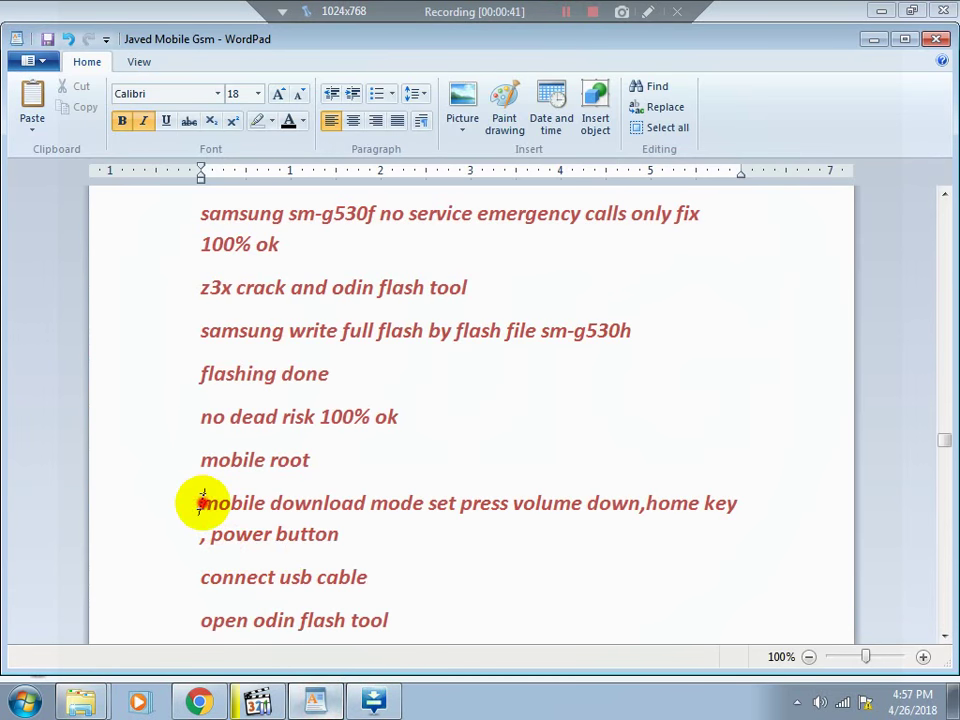
drag(200, 503, 345, 531)
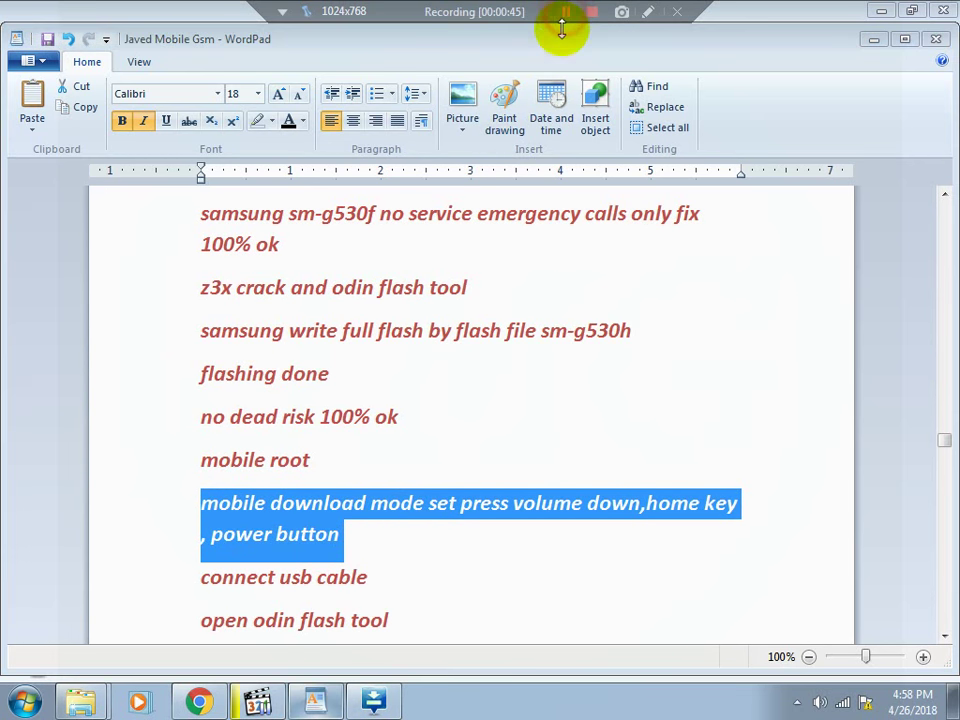
double_click(202, 579)
drag(202, 579, 336, 579)
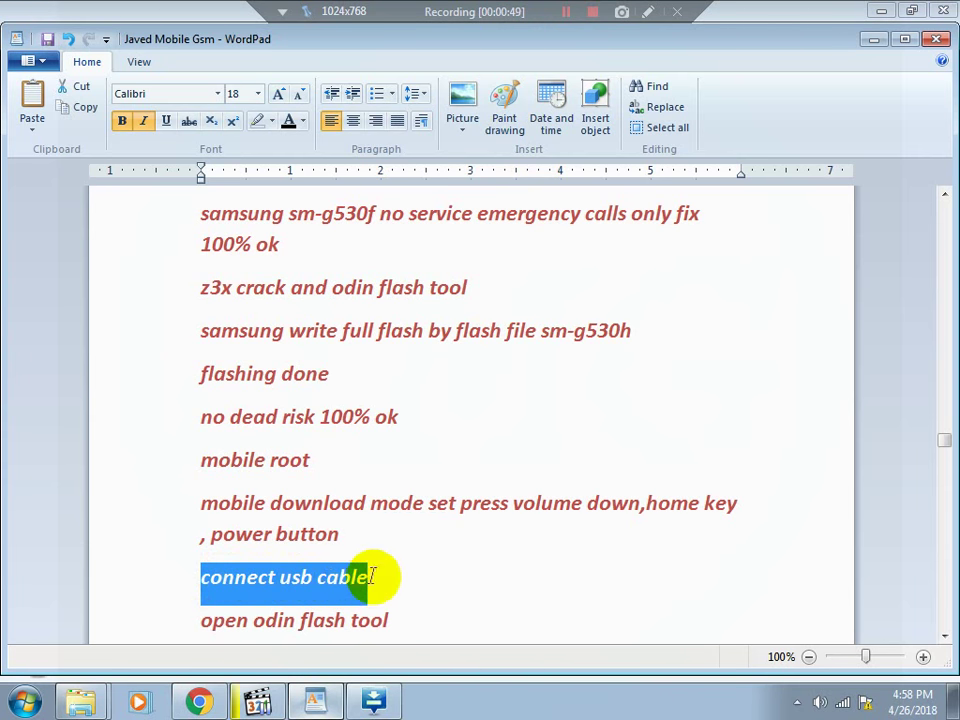
click(876, 40)
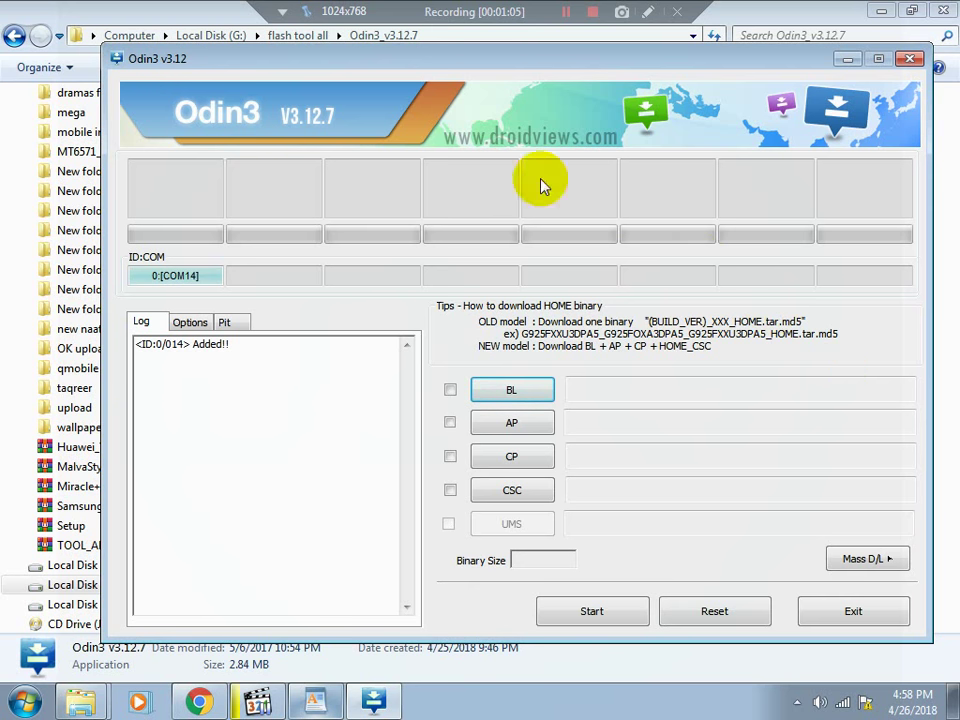
click(565, 14)
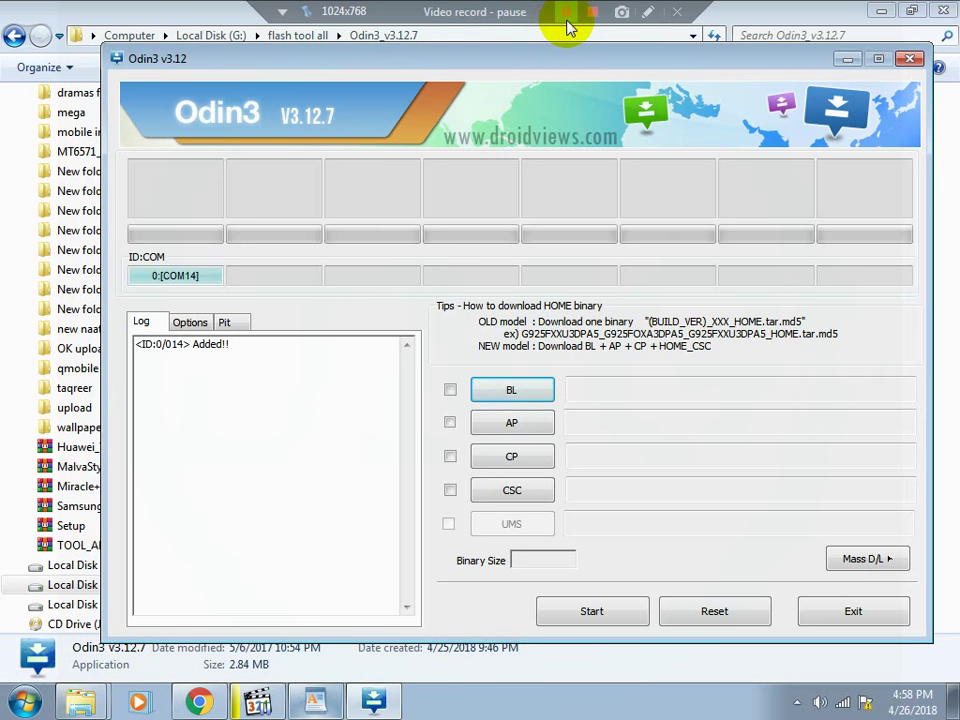
click(565, 14)
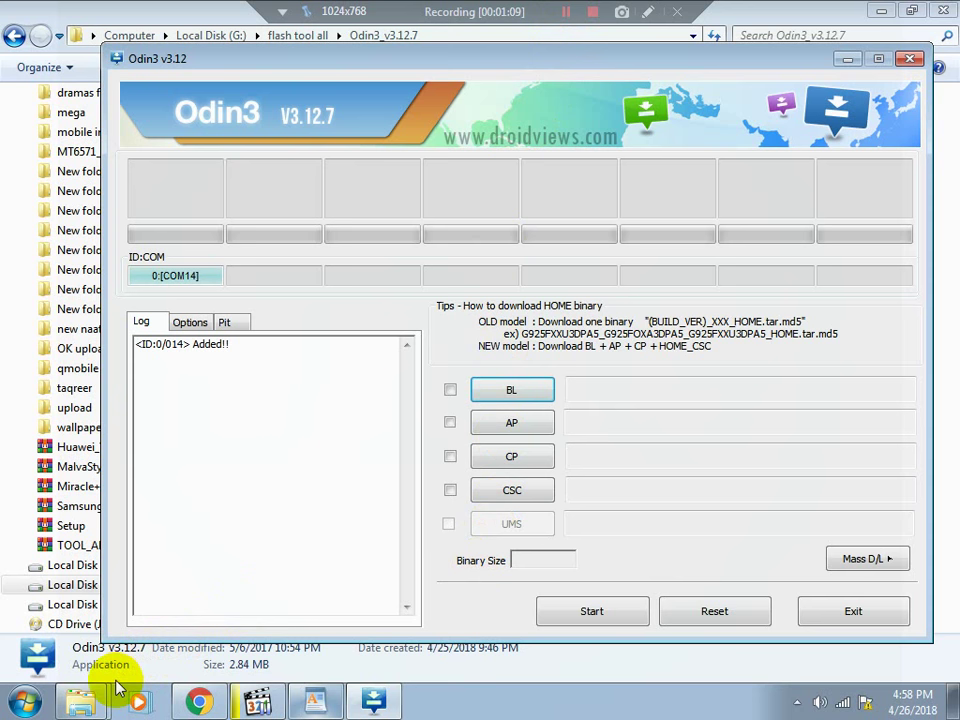
Examine the AP, BL, CP, CSC and PIT files in the G530H_XXU2AOE5_OXE2AOF1 firmware folder
mouse_move(81, 700)
click(127, 629)
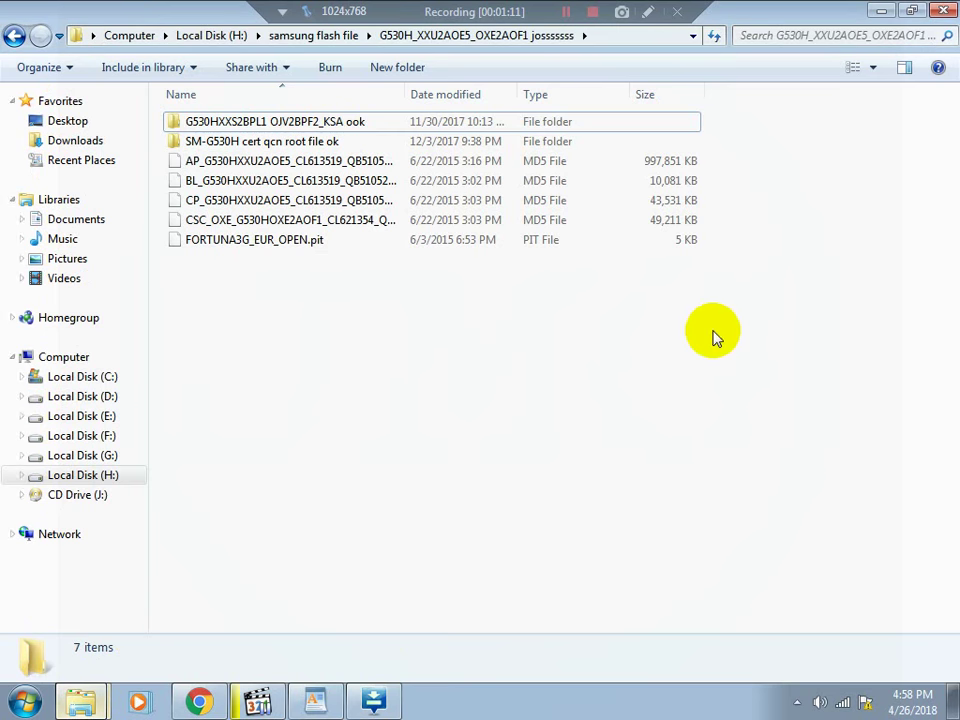
drag(472, 347, 306, 160)
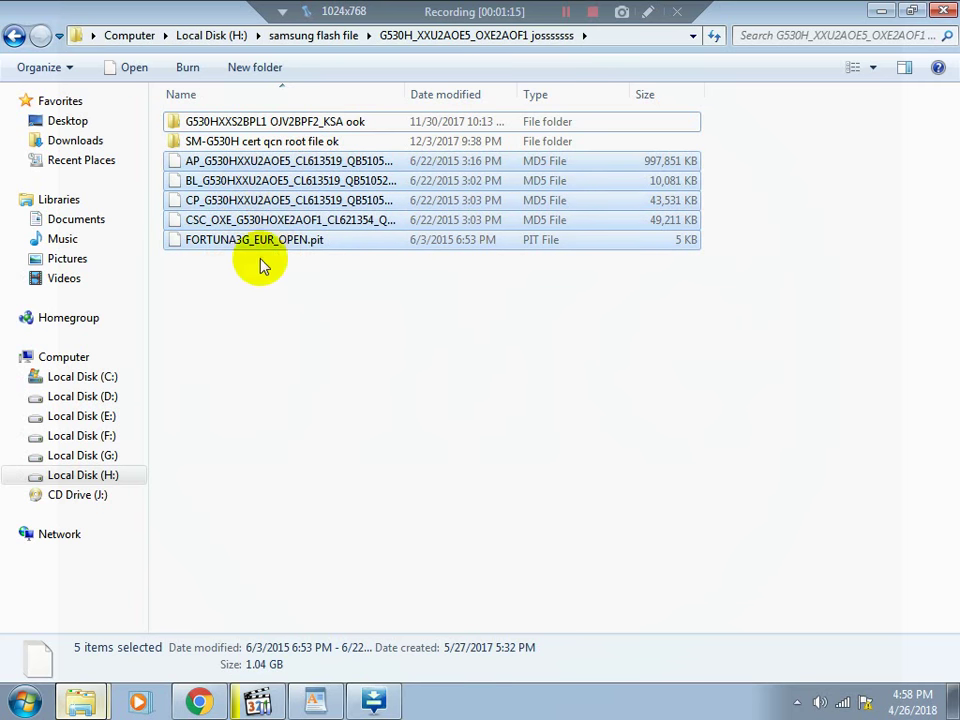
click(881, 10)
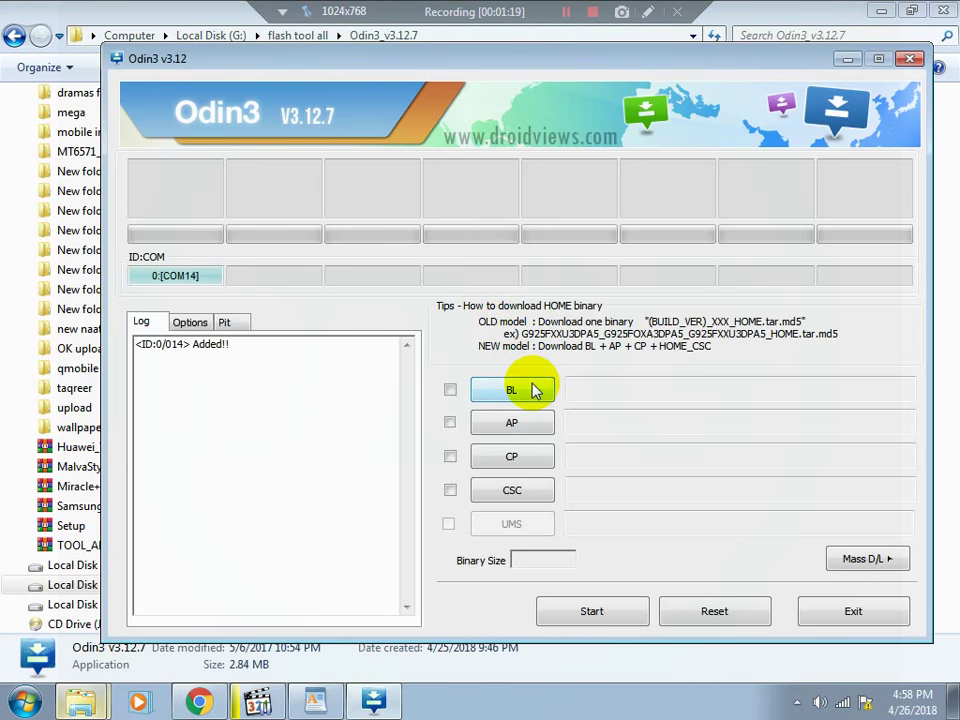
Load the BL_G530HXXU2AOE5_CL613519 file as BL from the G530H_XXU2AOE5_OXE2AOF1 folder in samsung flash file on drive H
click(532, 389)
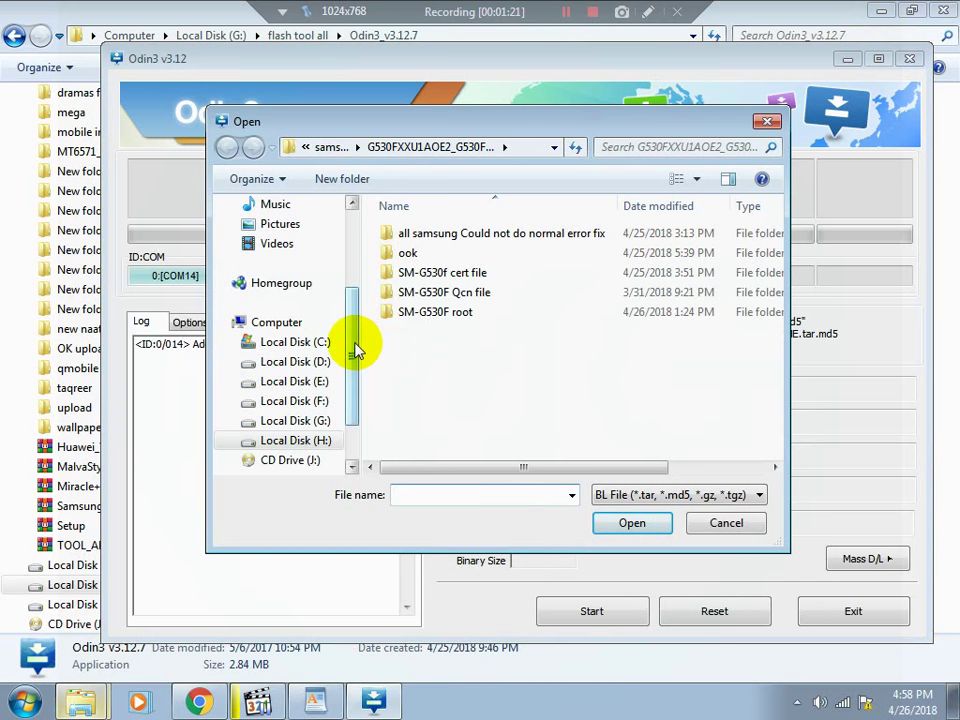
scroll(352, 350, down, 1)
click(303, 382)
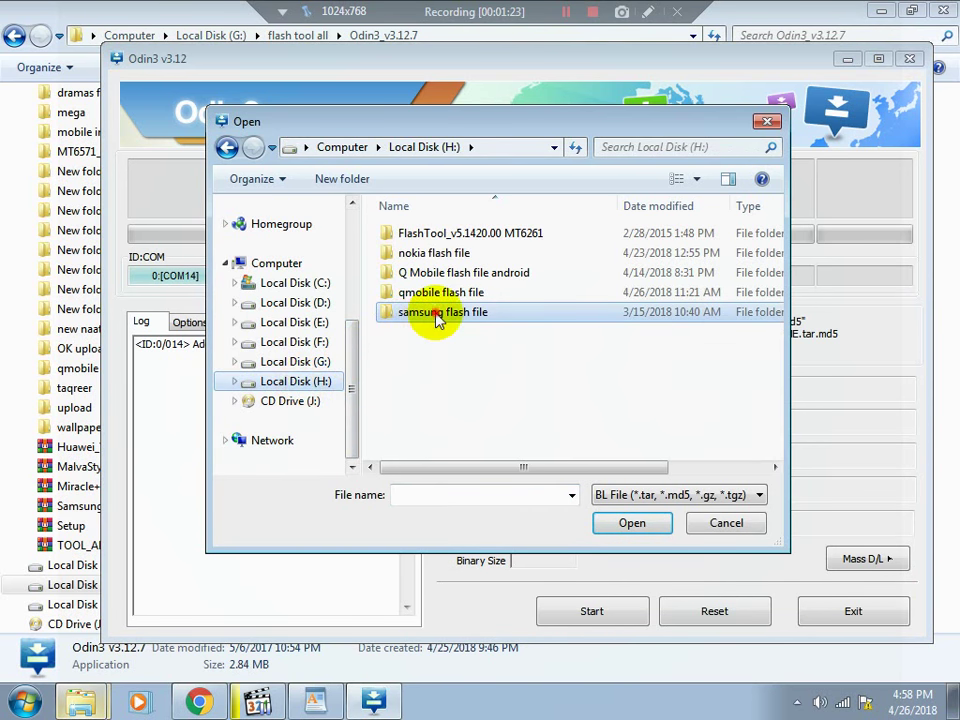
double_click(426, 312)
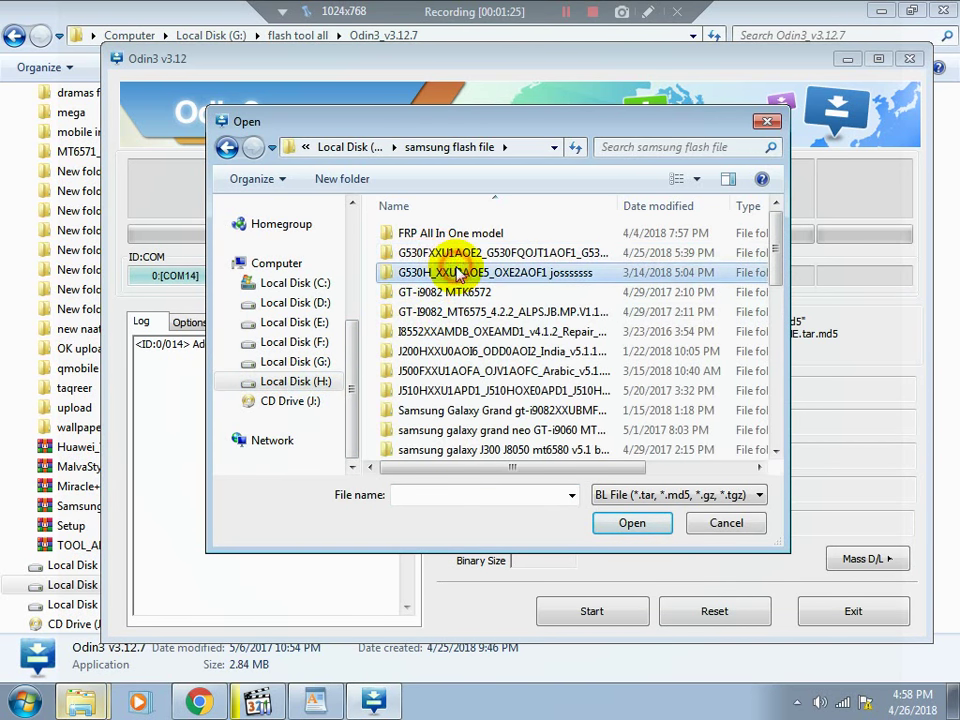
double_click(455, 273)
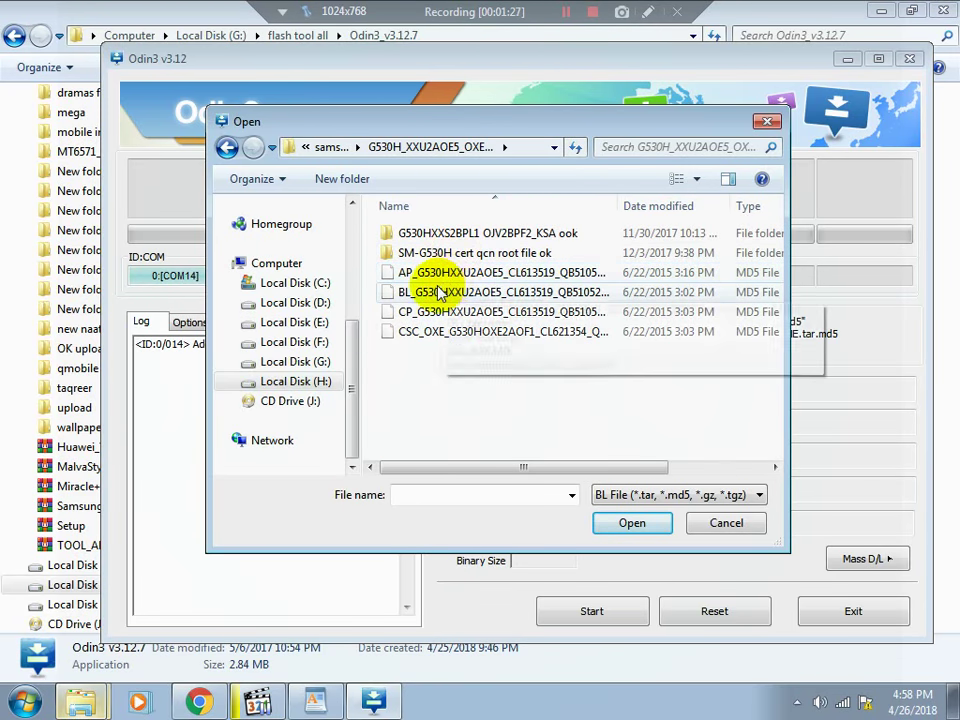
click(440, 293)
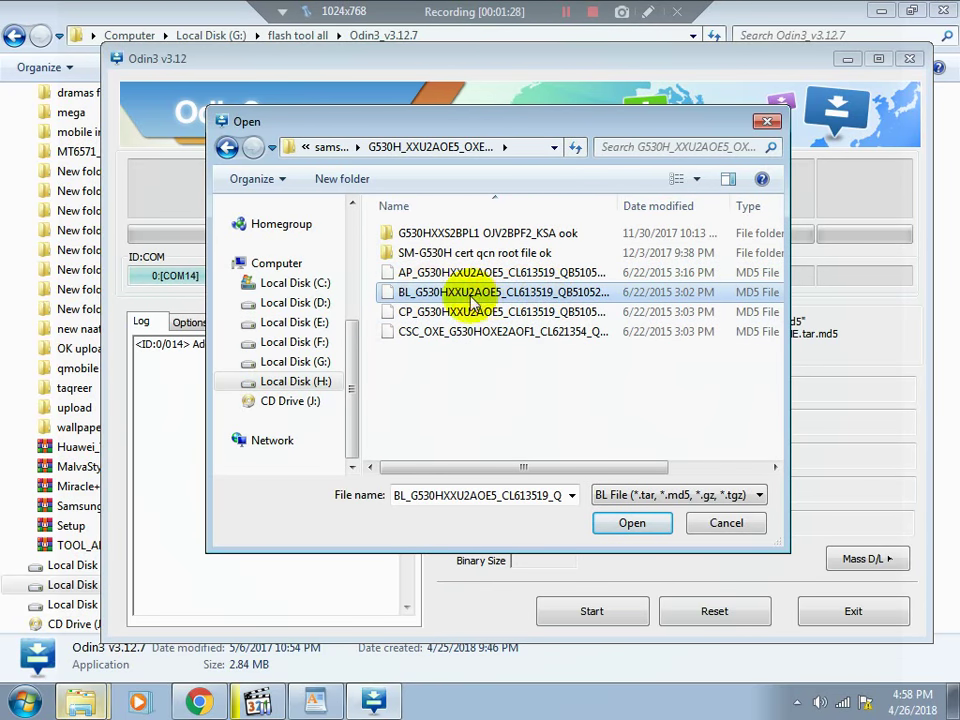
click(636, 524)
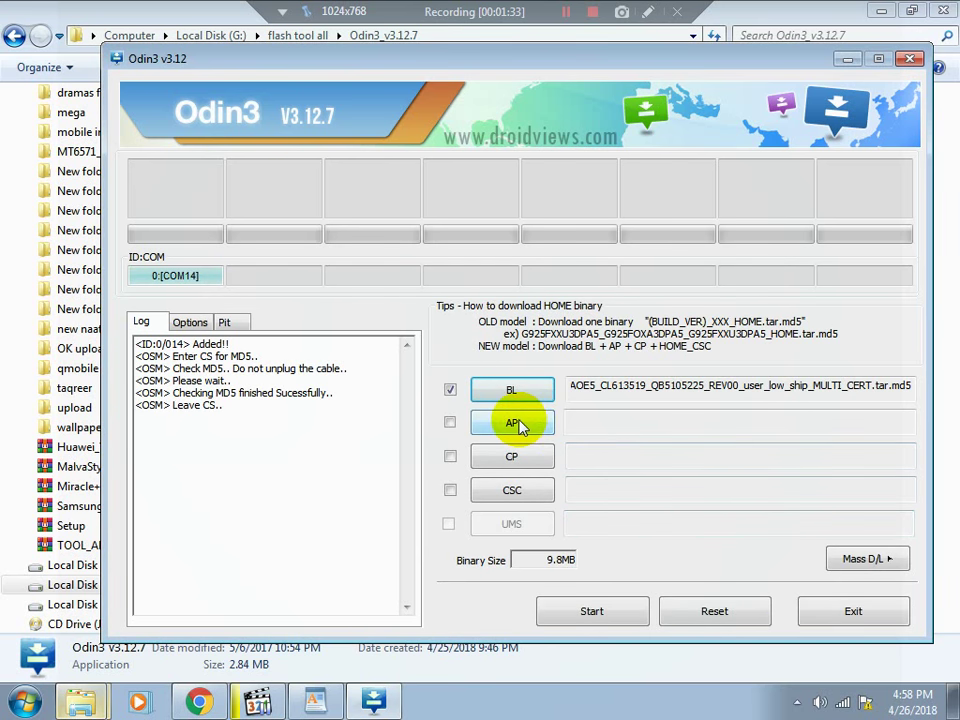
Load the AP_G530HXXU2AOE5_CL613519 file as AP and the CP_G530HXXU2AOE5_CL613519 file as CP
click(517, 423)
click(402, 272)
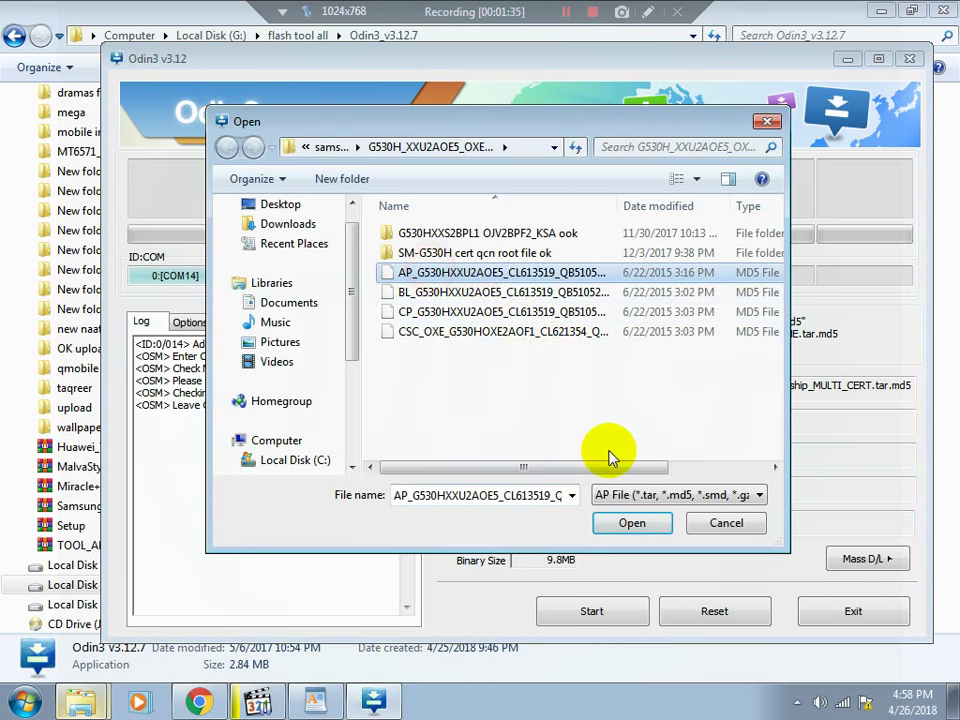
click(623, 523)
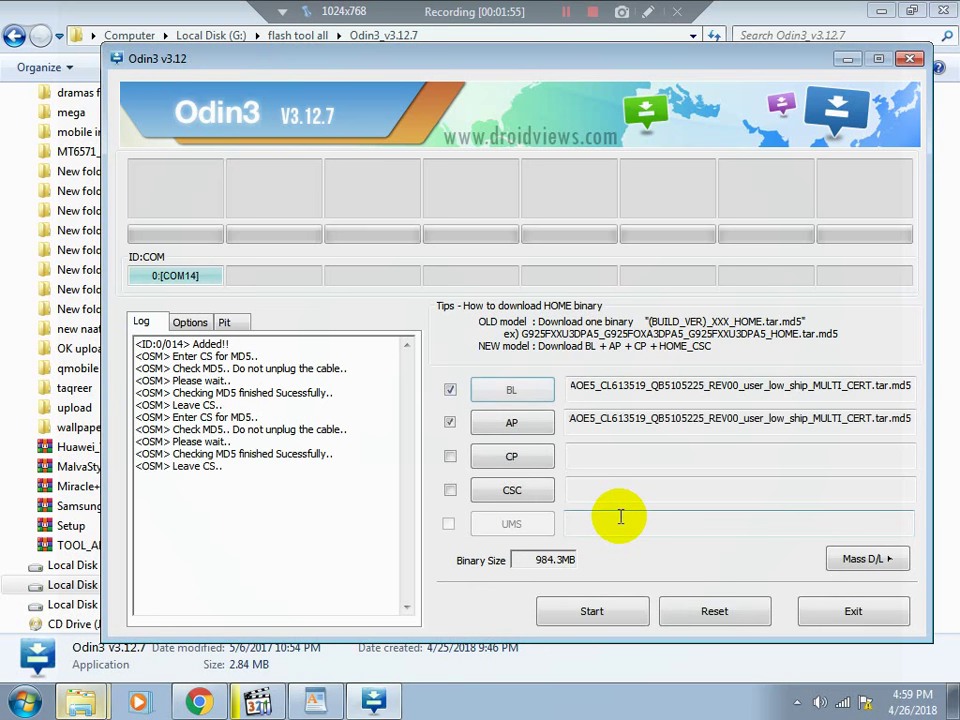
click(545, 457)
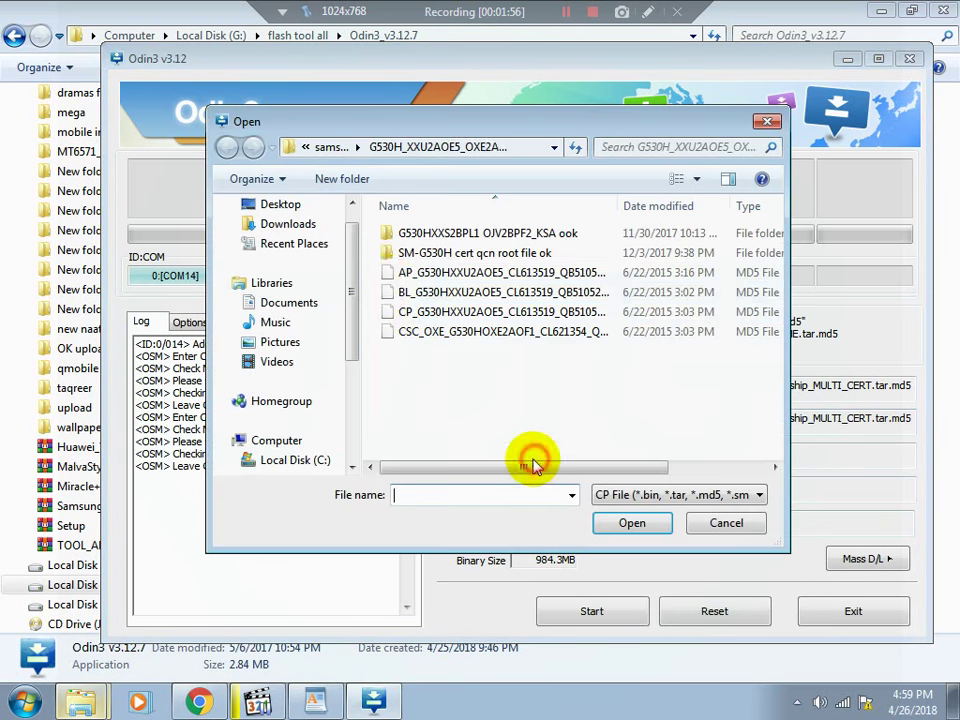
click(407, 311)
click(612, 523)
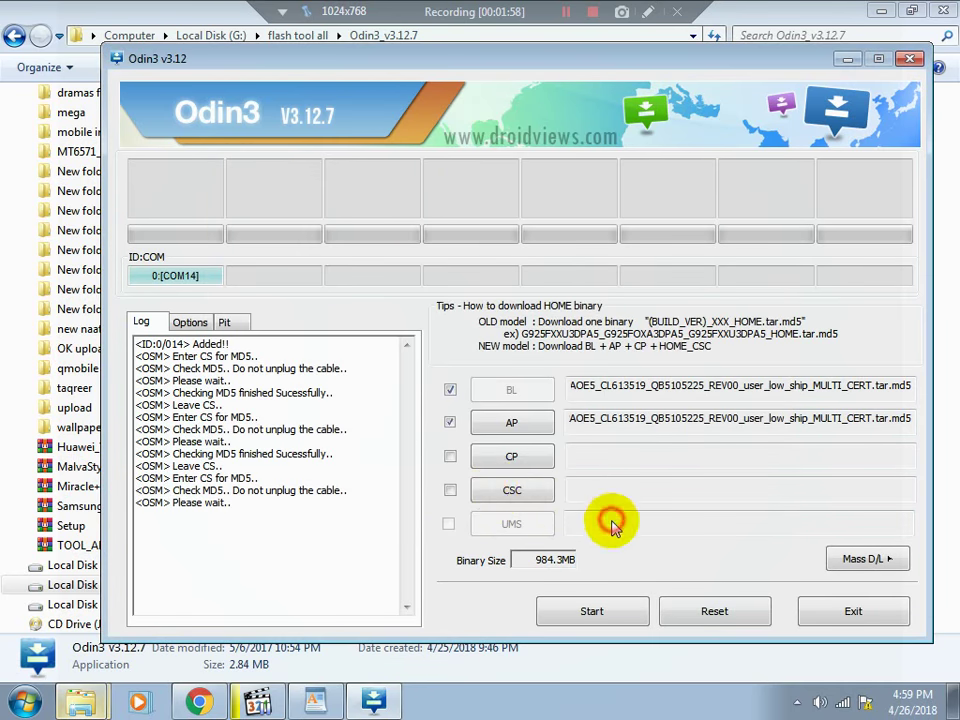
Load the CSC_OXE_G530HOXE2AOF1_CL621354 file as CSC
click(500, 495)
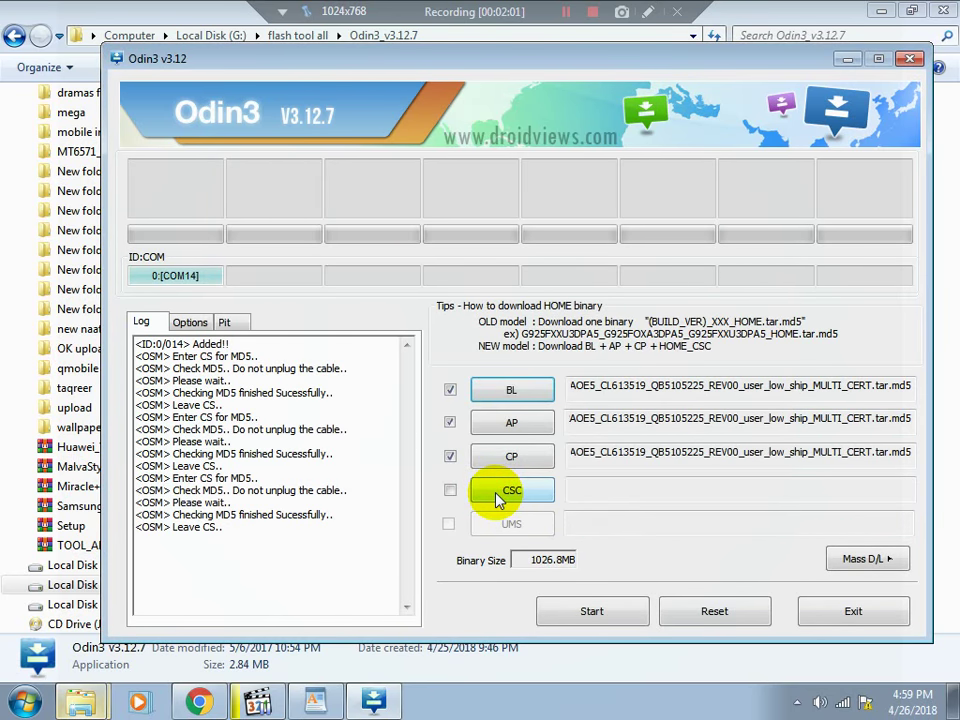
click(436, 340)
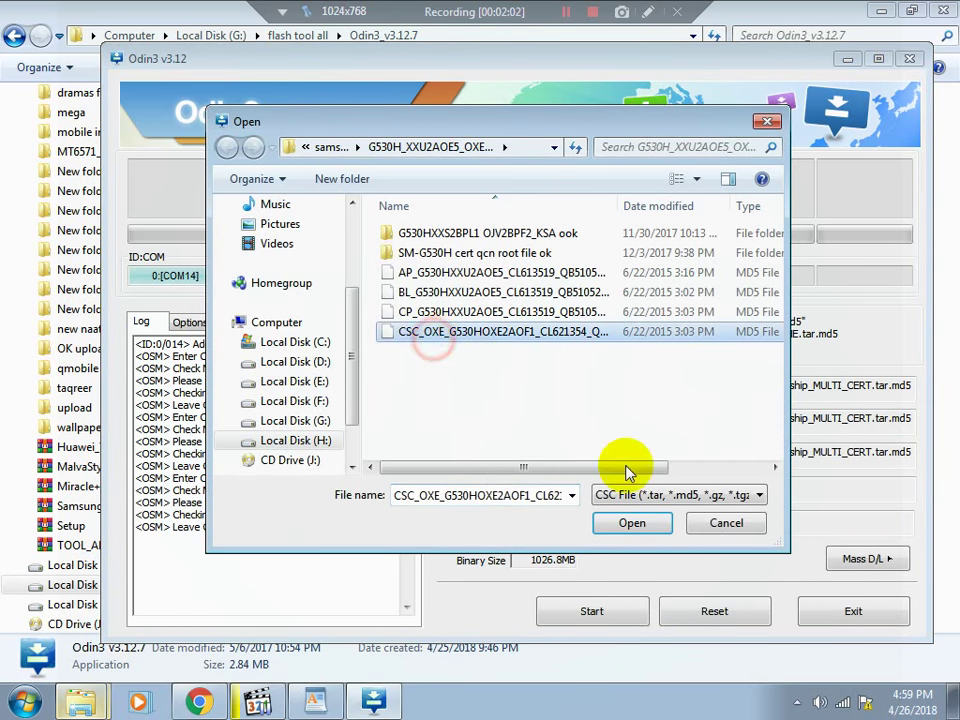
click(628, 524)
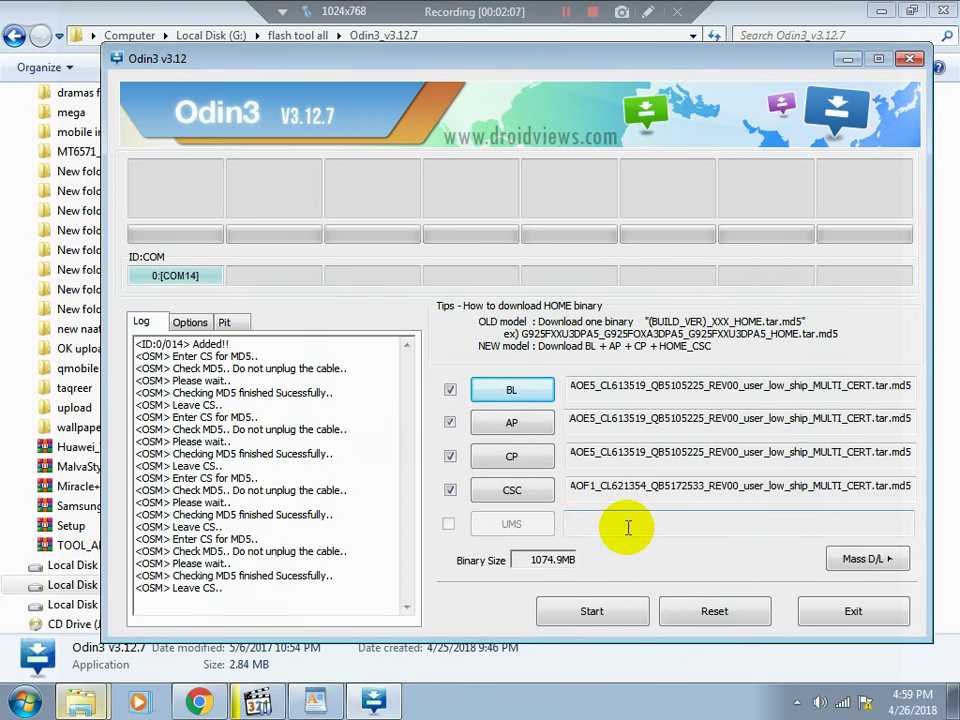
Load FORTUNA3G_EUR_OPEN.pit as the PIT file, accepting the engineers-only warning, and return to the log
click(200, 328)
click(228, 318)
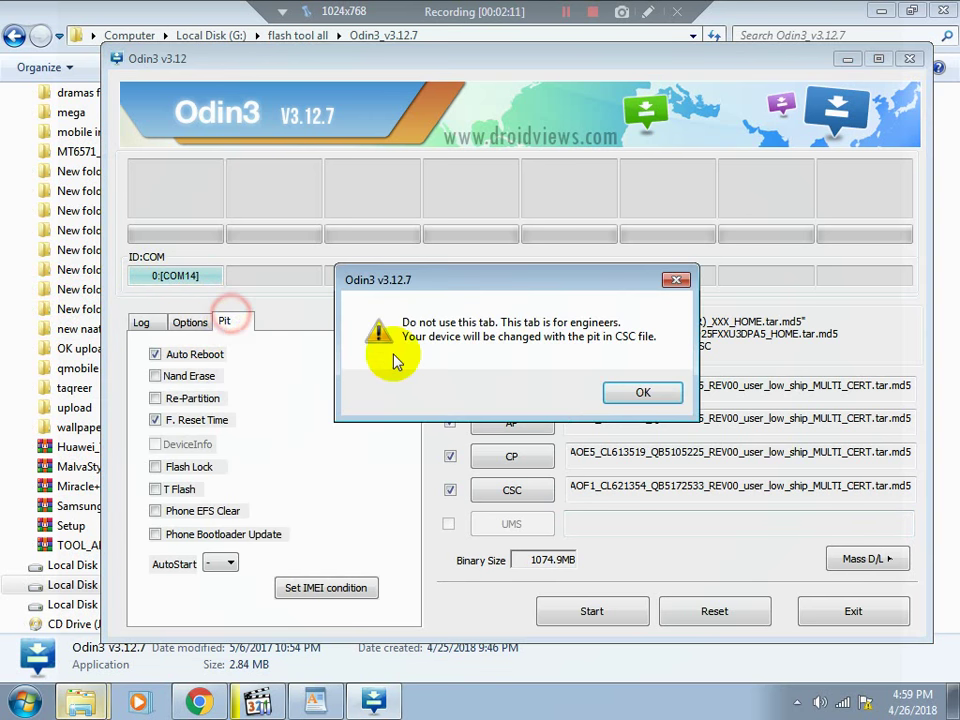
click(668, 392)
click(246, 374)
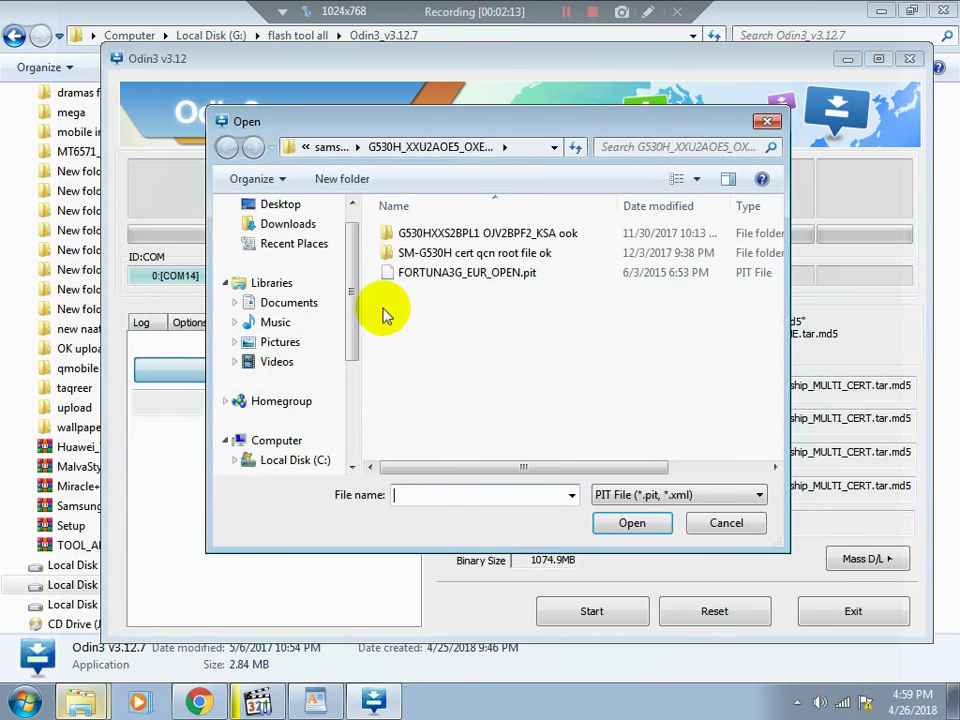
click(443, 278)
click(615, 515)
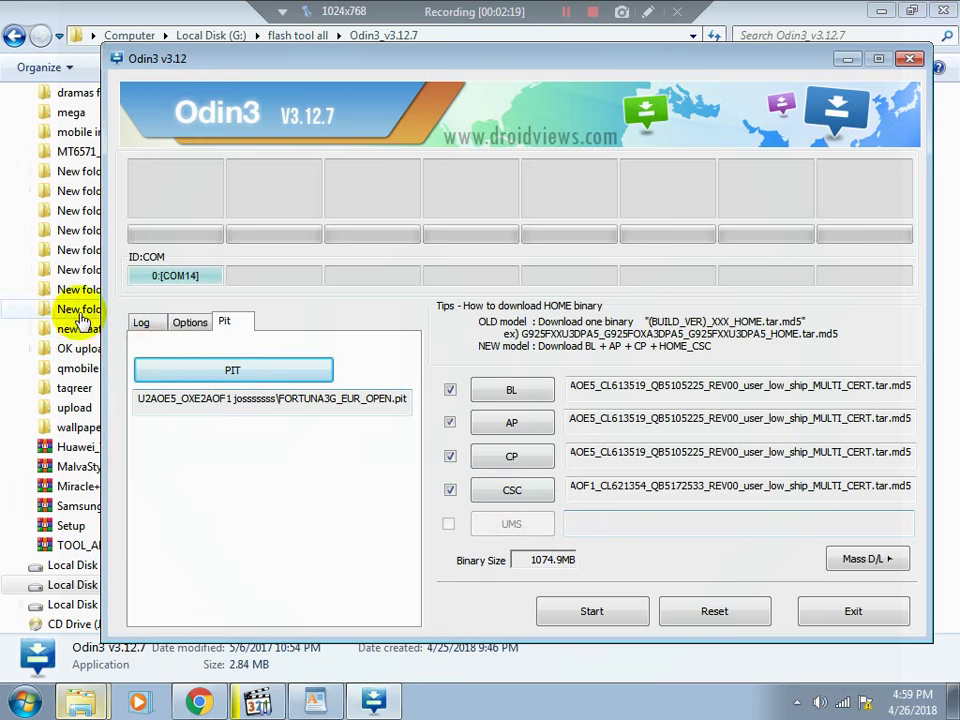
click(145, 322)
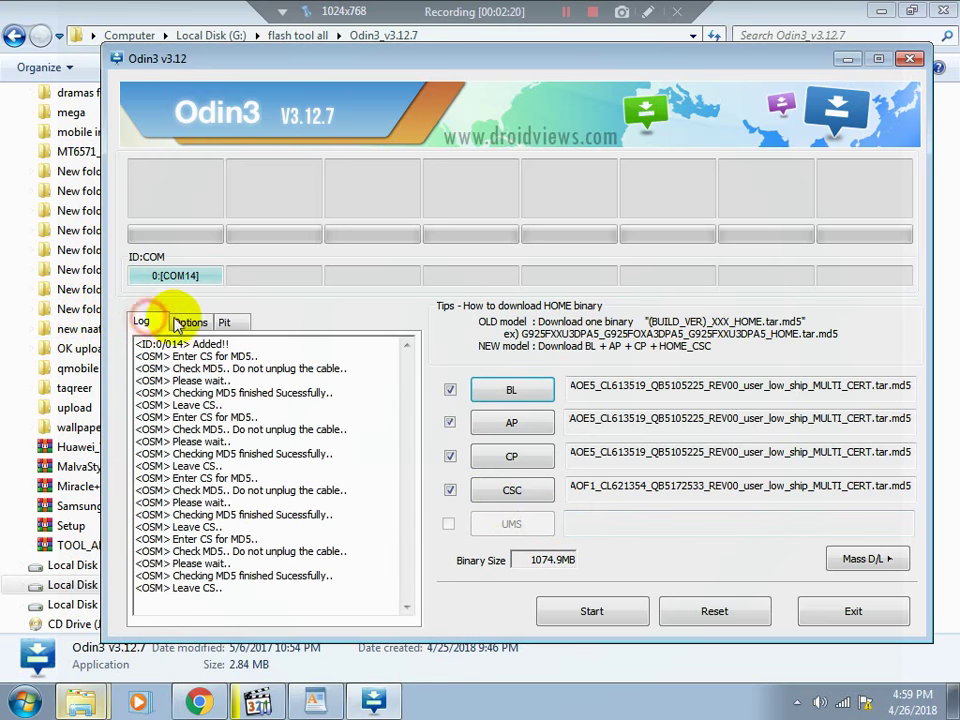
Start flashing the loaded BL, AP, CP and CSC firmware files to the connected phone and let the flash complete
click(589, 611)
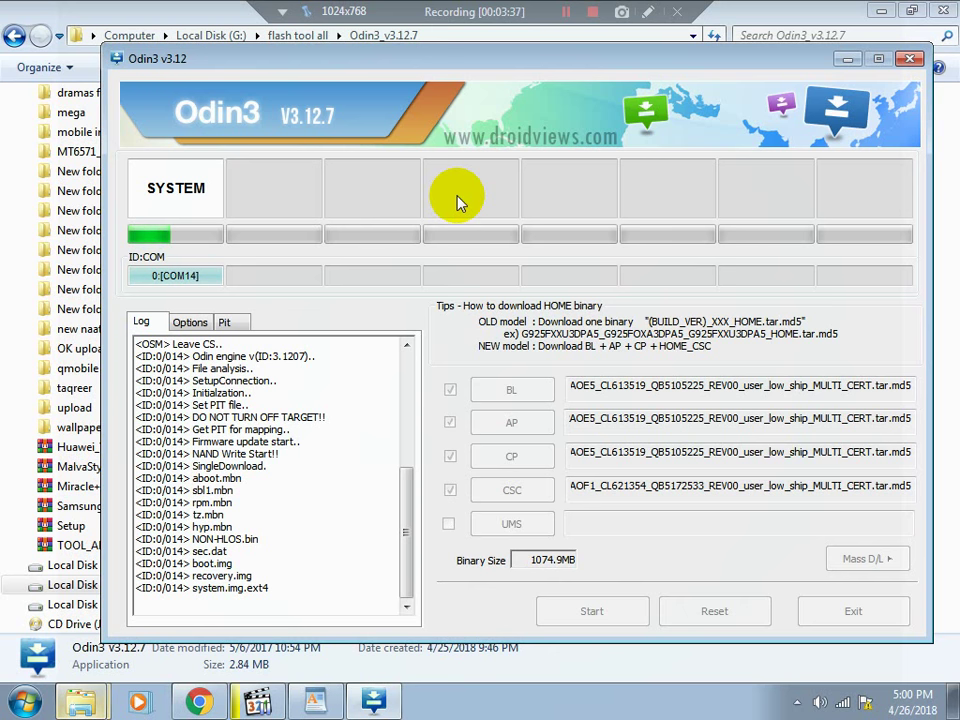
click(564, 12)
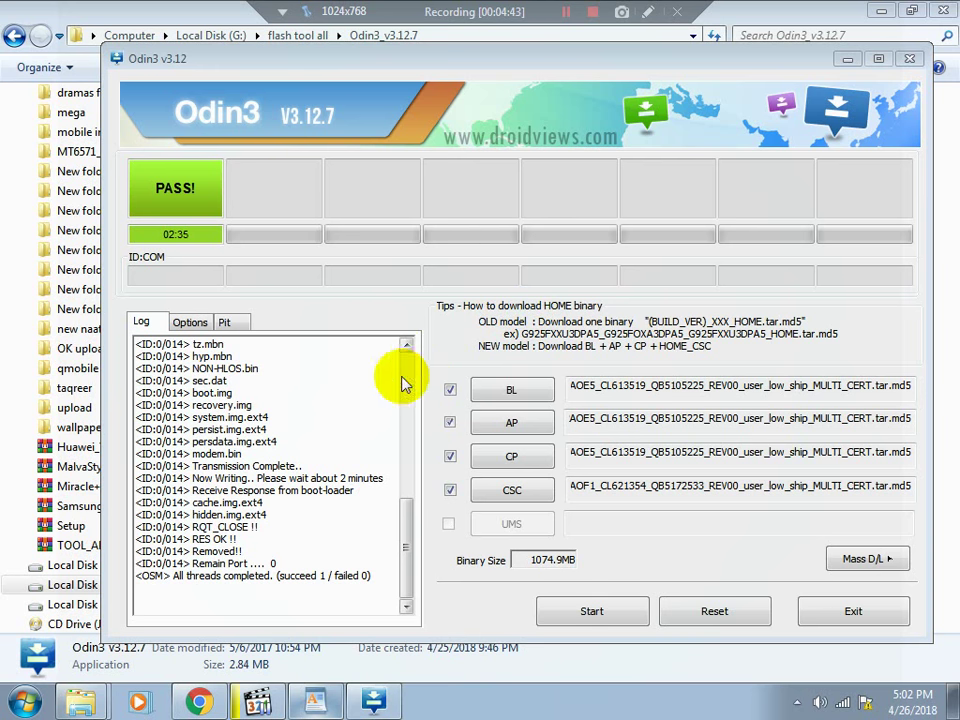
click(566, 13)
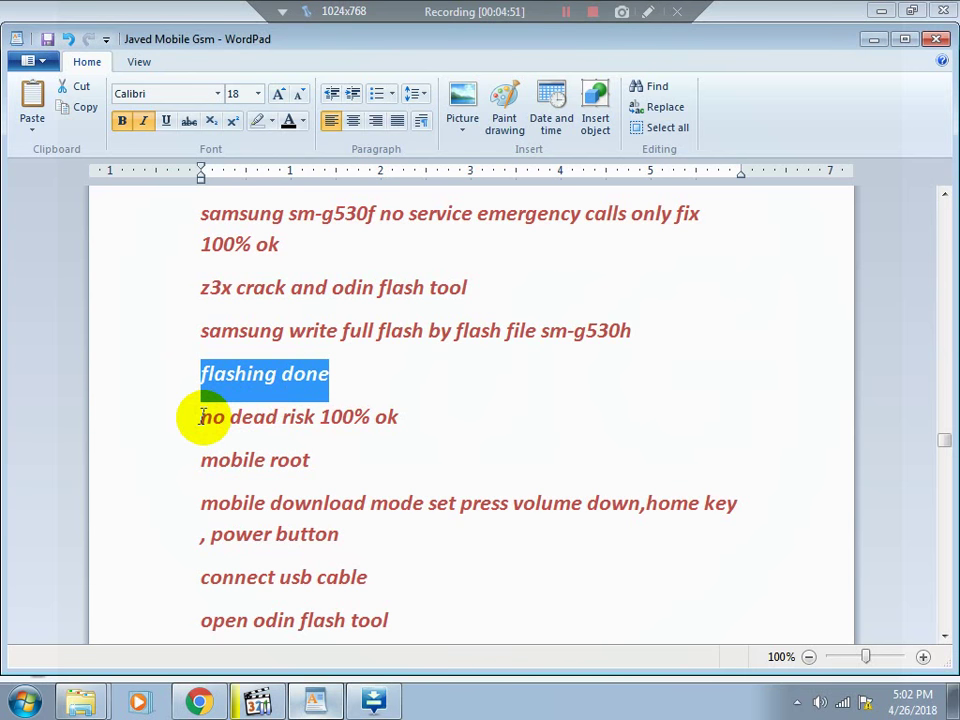
Read the notes in WordPad from the no-dead-risk line through rooting, entering download mode and connecting the USB cable
drag(202, 416, 400, 418)
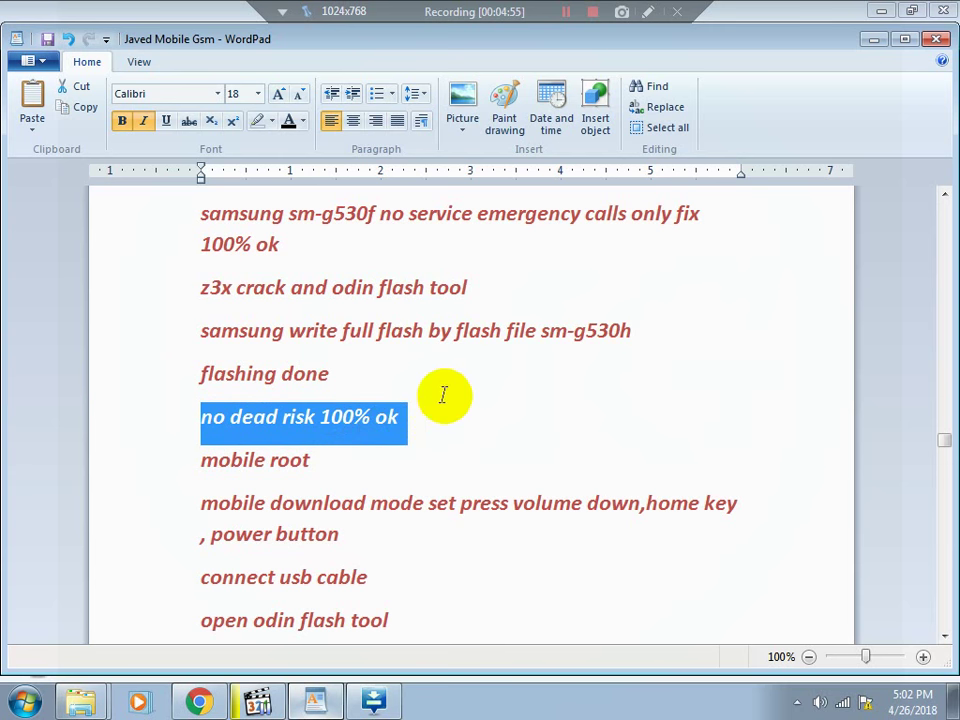
click(412, 416)
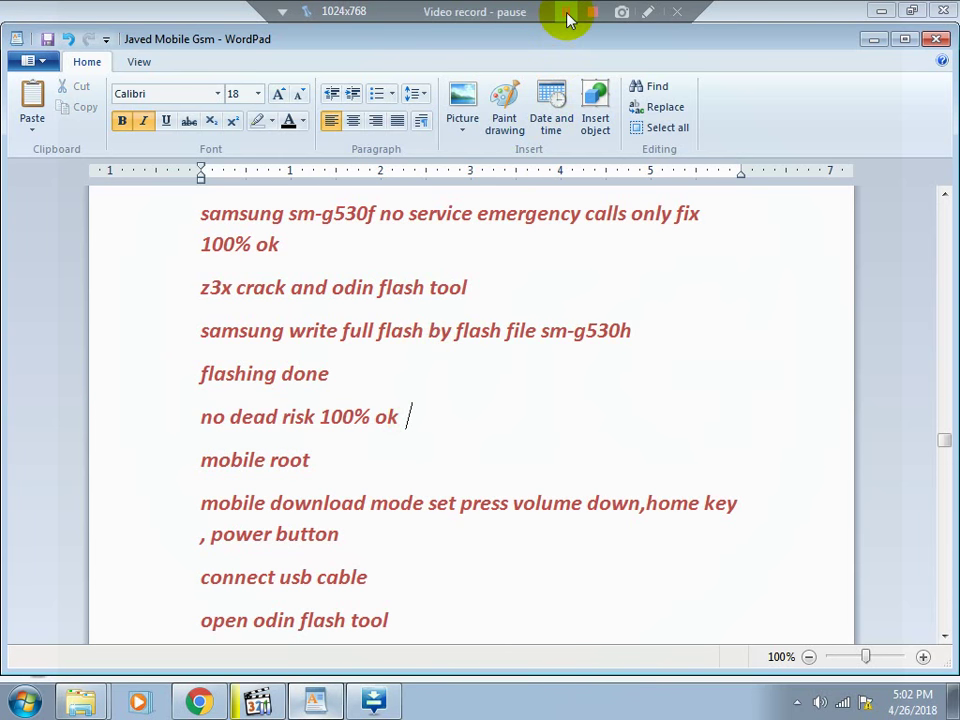
click(566, 13)
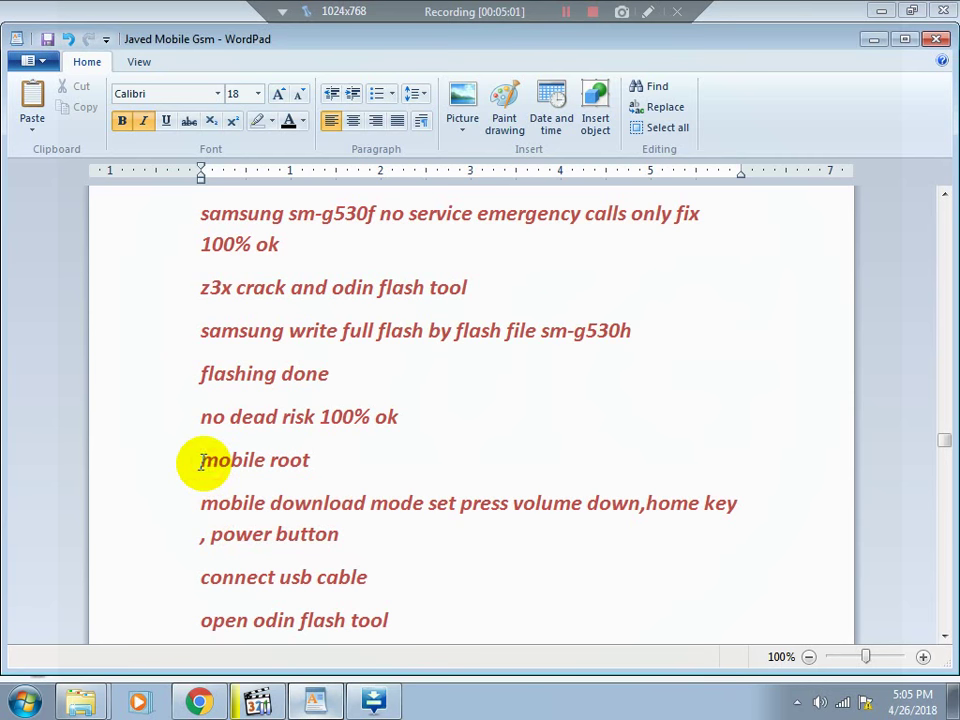
drag(201, 460, 281, 472)
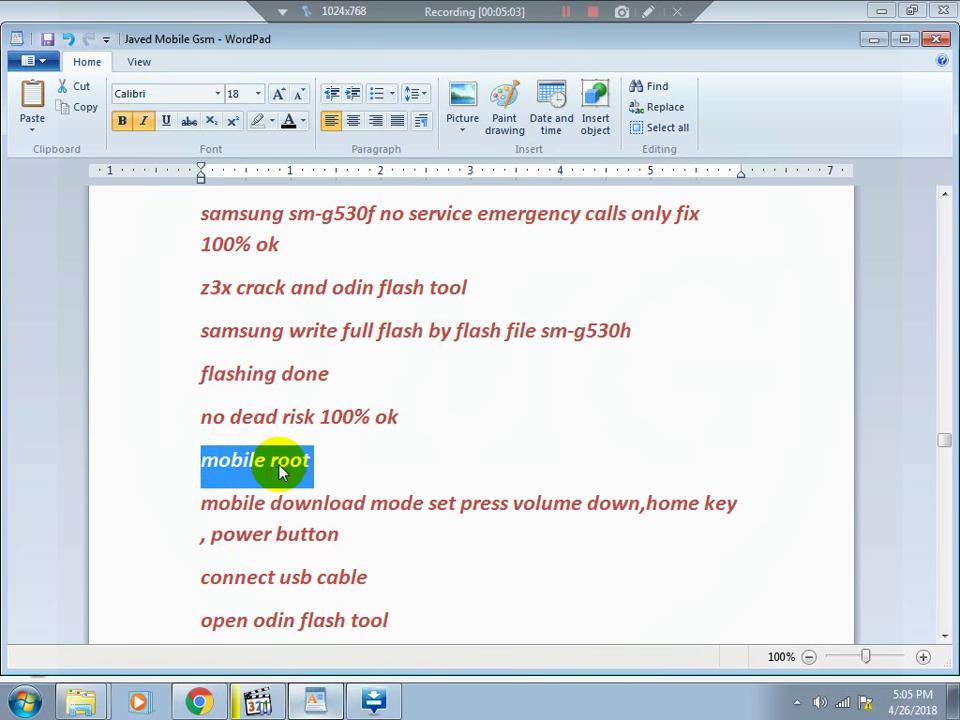
click(202, 502)
drag(202, 502, 367, 563)
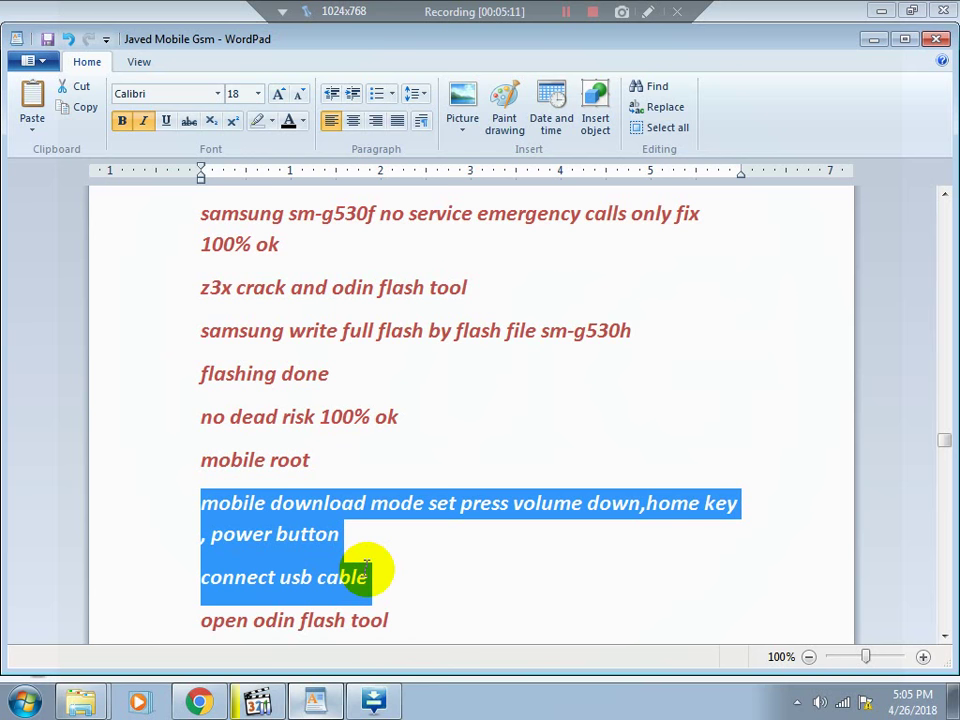
click(566, 12)
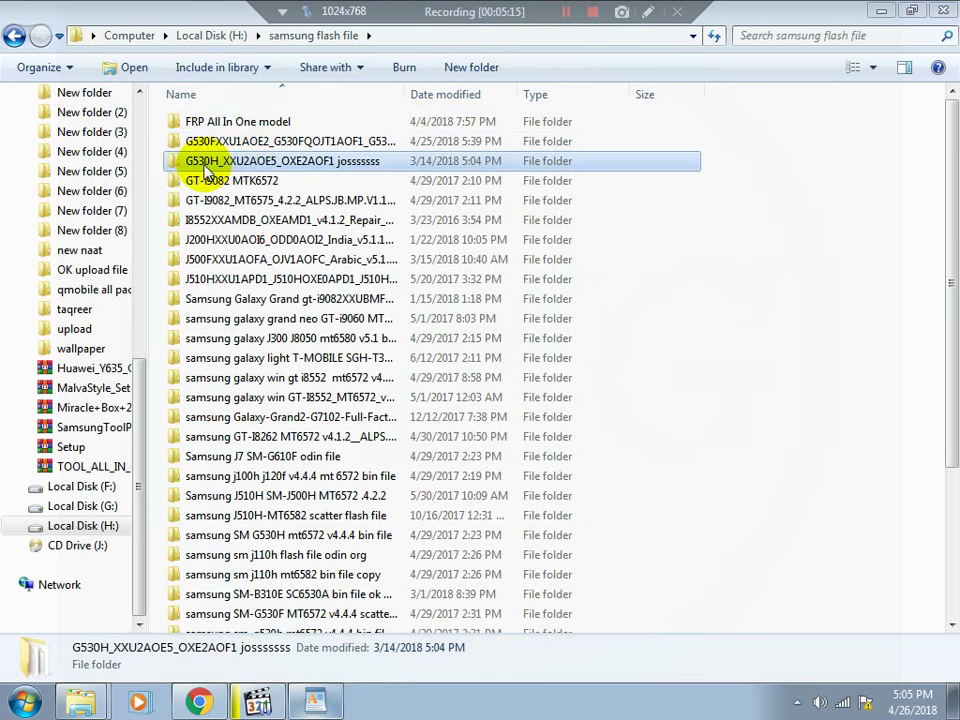
Launch Odin3-v3.10.6 from the root SM-G530H file ok folder inside SM-G530H cert qcn root file ok
double_click(203, 162)
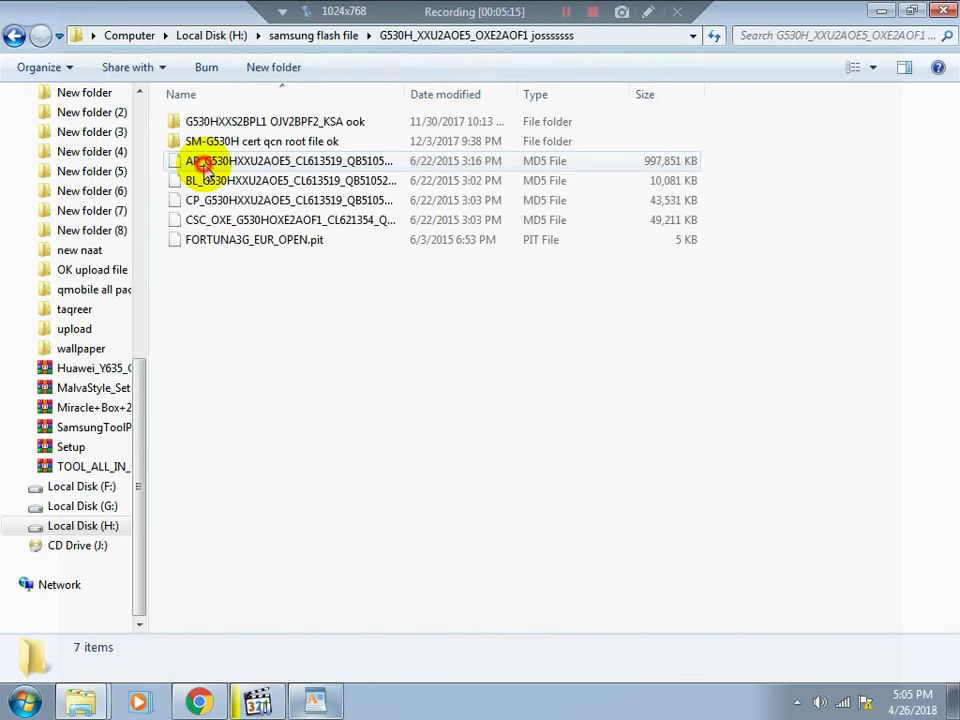
double_click(212, 143)
click(217, 164)
double_click(217, 164)
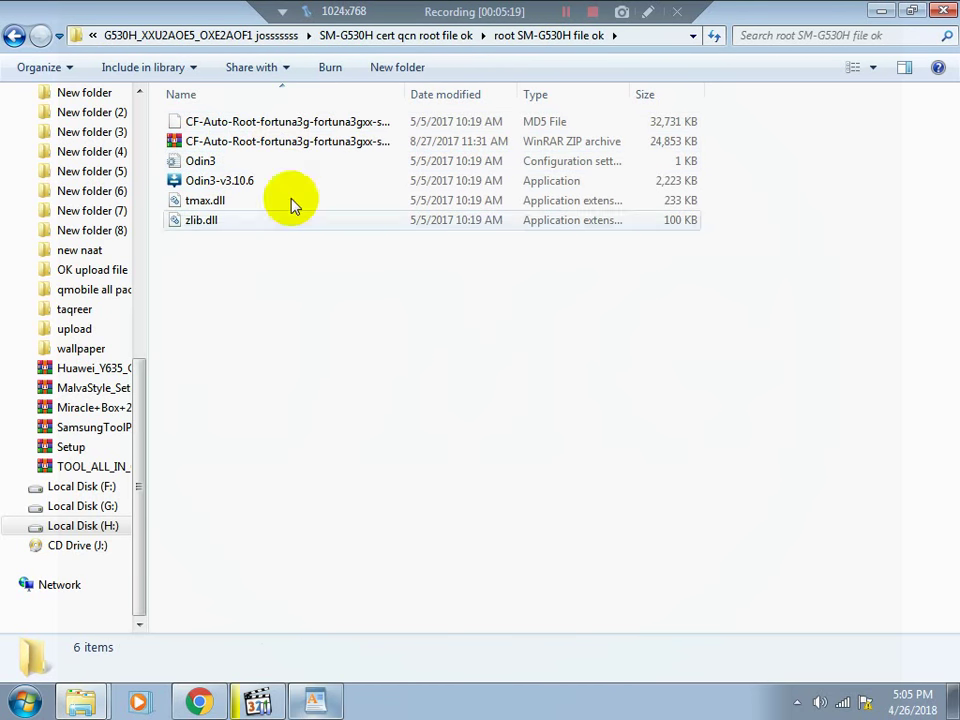
drag(308, 302, 246, 204)
double_click(225, 180)
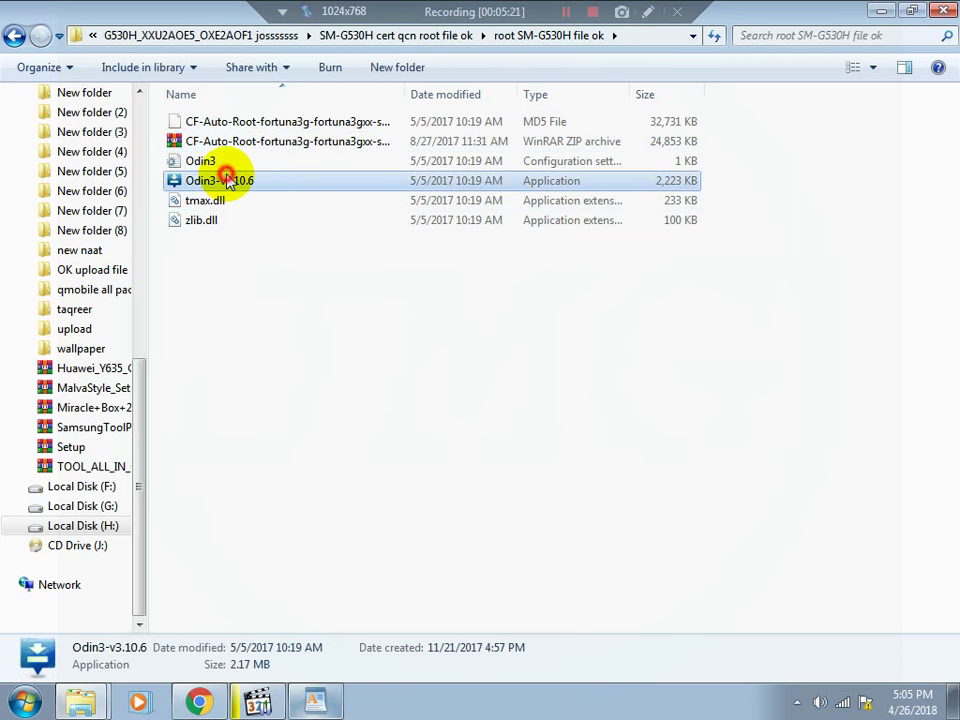
Load the CF-Auto-Root-fortuna3g-fortuna3gxx-smg530h file as AP from the root SM-G530H file ok folder on drive H
click(478, 374)
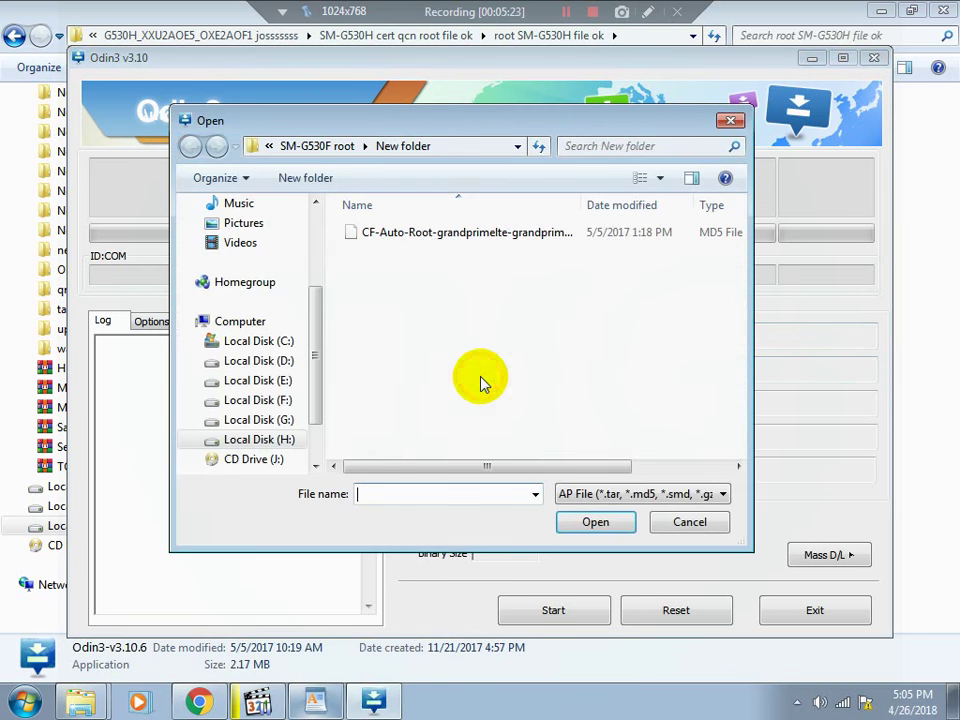
click(279, 439)
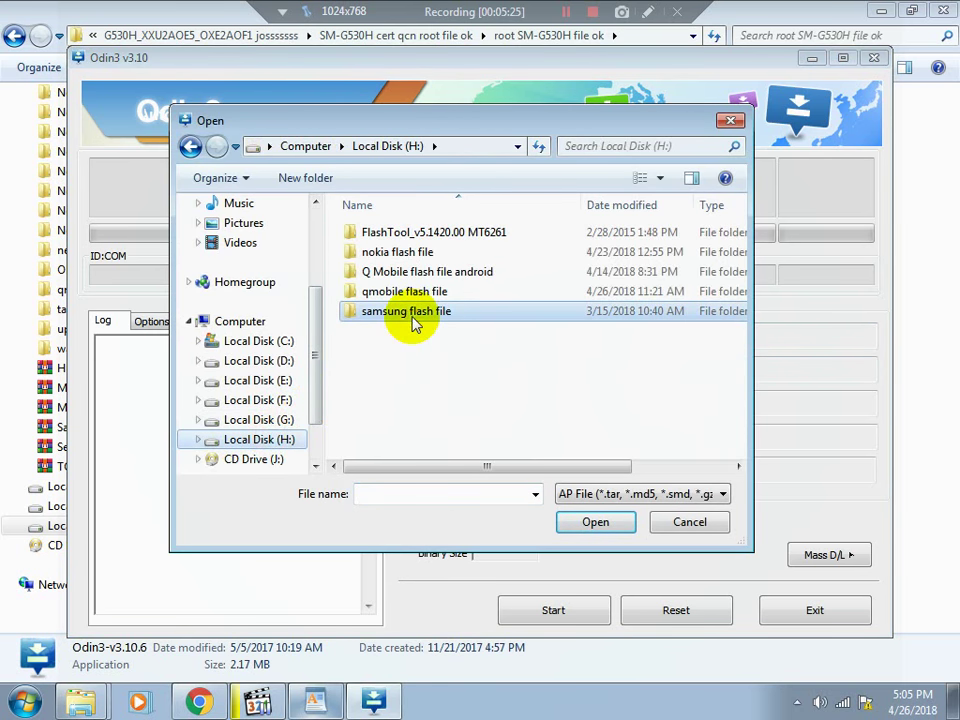
double_click(412, 313)
double_click(402, 271)
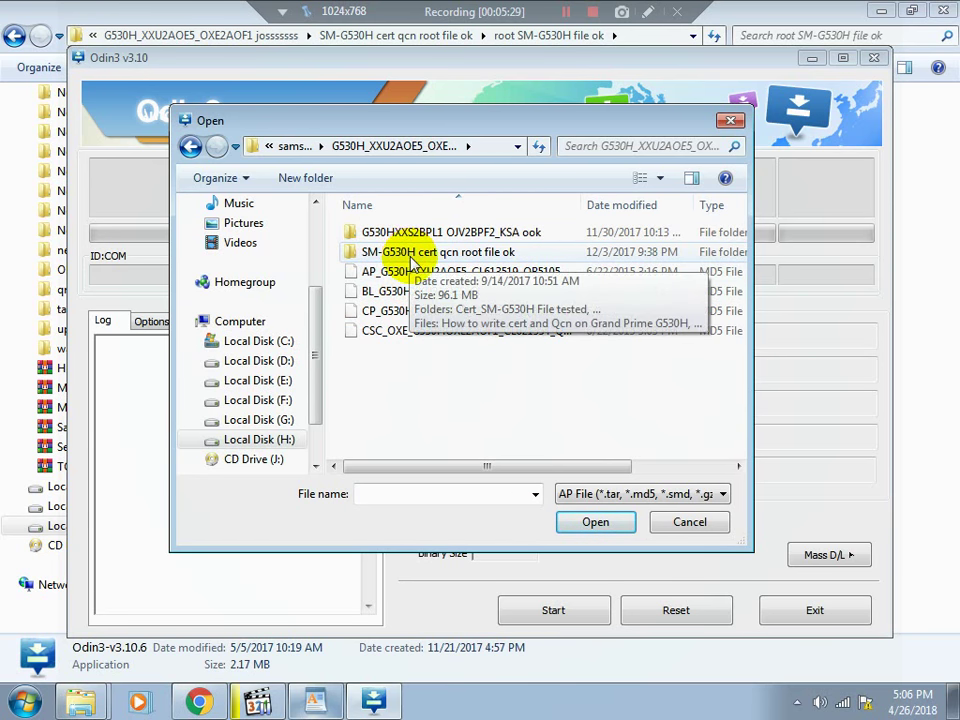
double_click(413, 254)
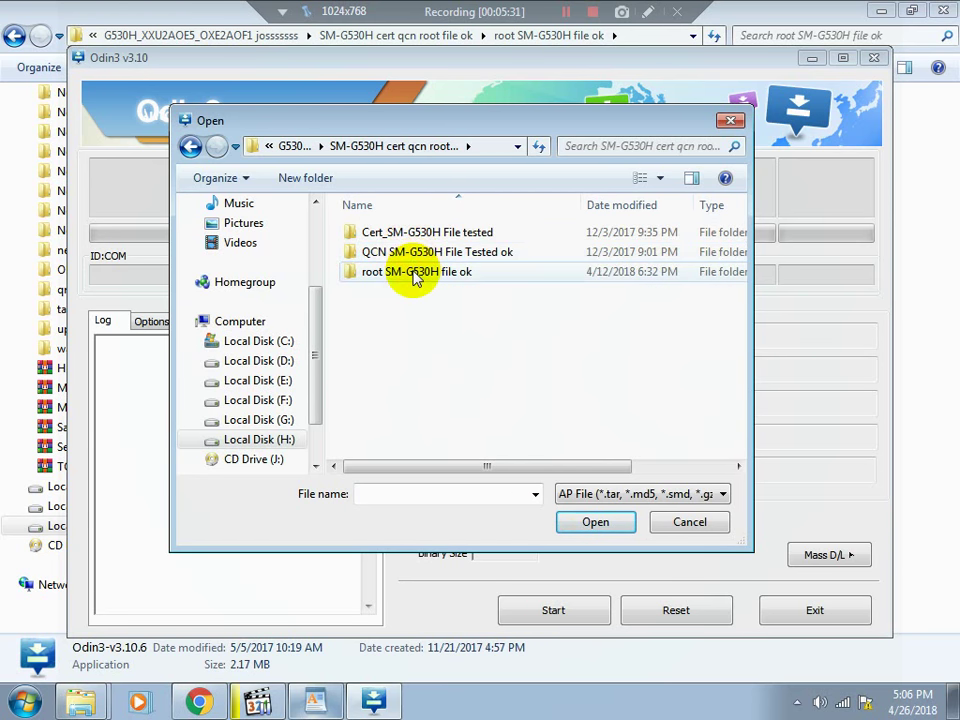
double_click(414, 275)
click(407, 236)
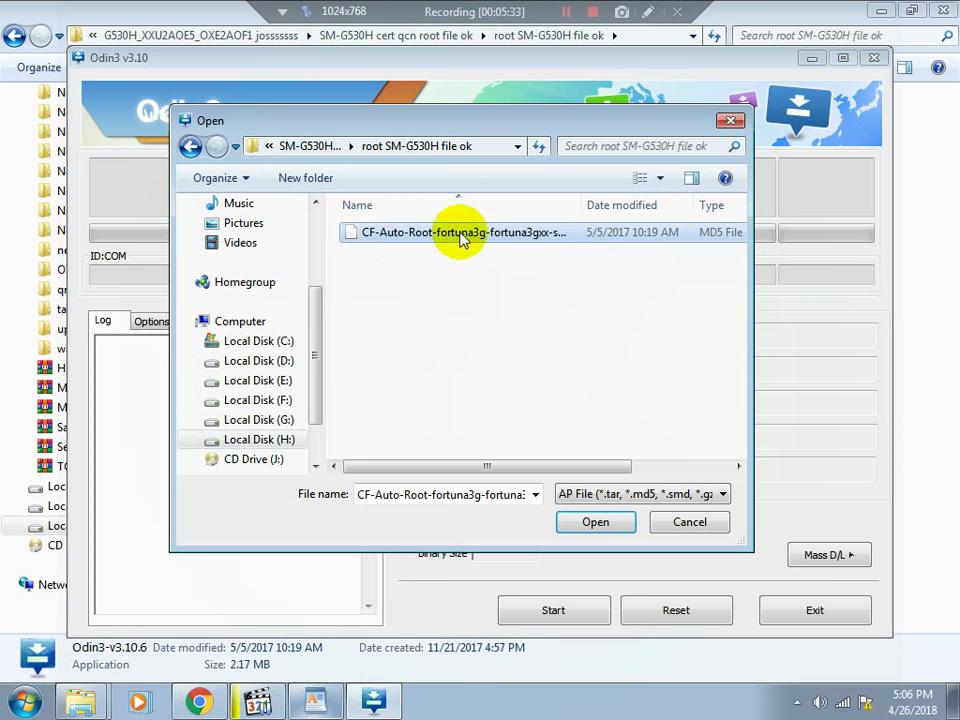
click(608, 520)
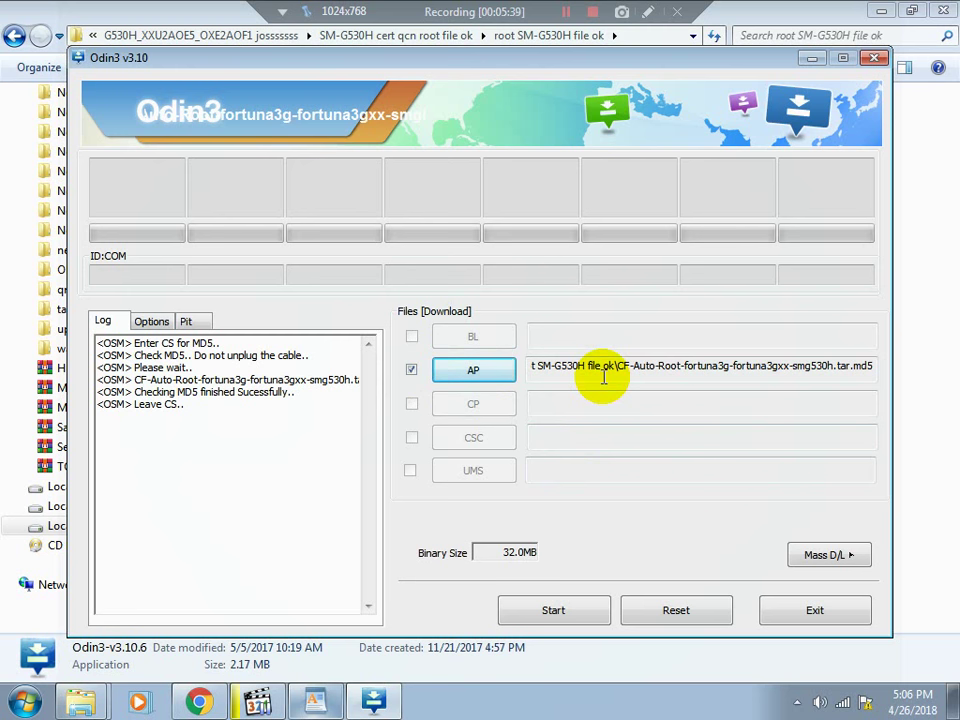
Start flashing the CF-Auto-Root file to root the phone connected in download mode
click(565, 13)
click(565, 13)
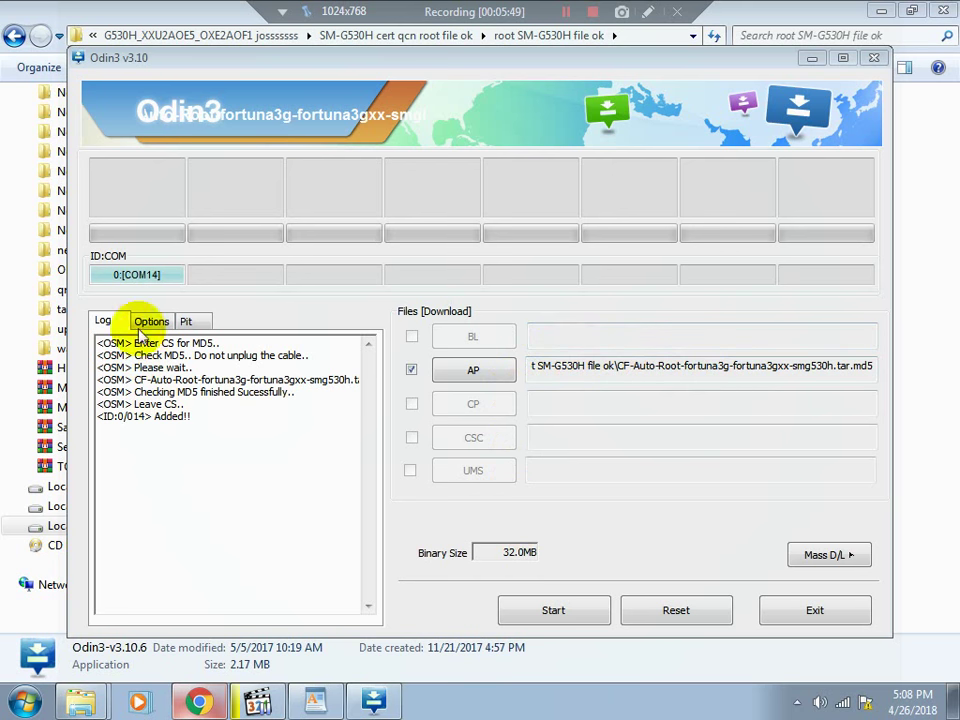
click(549, 614)
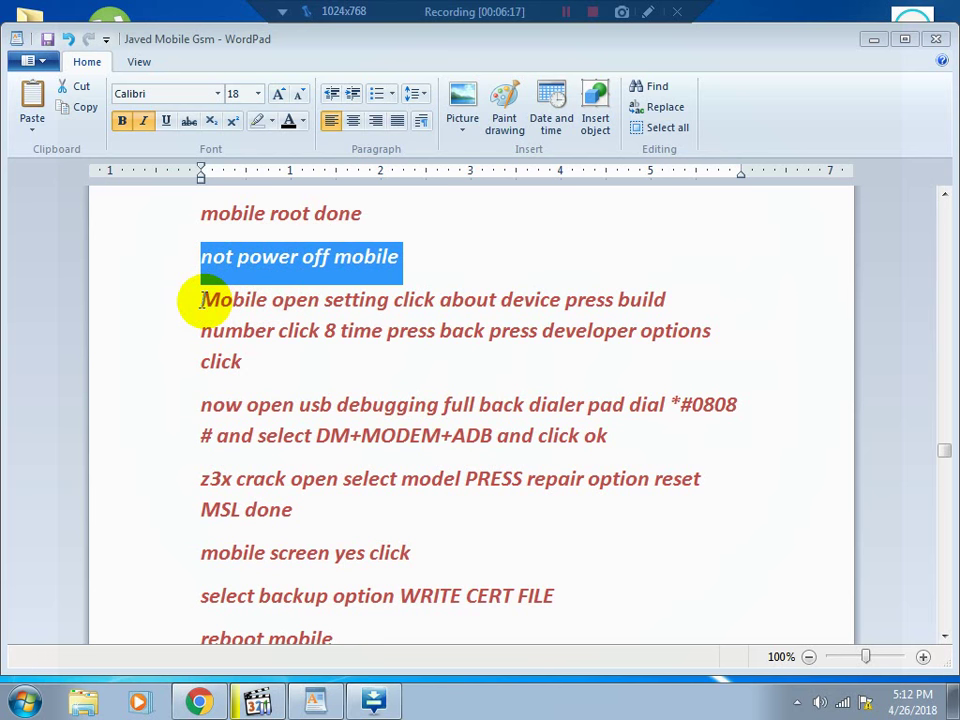
Read the WordPad notes on enabling developer options and USB debugging, dialing *#0808# for DM+MODEM+ADB, and resetting the MSL with z3x
drag(202, 301, 274, 364)
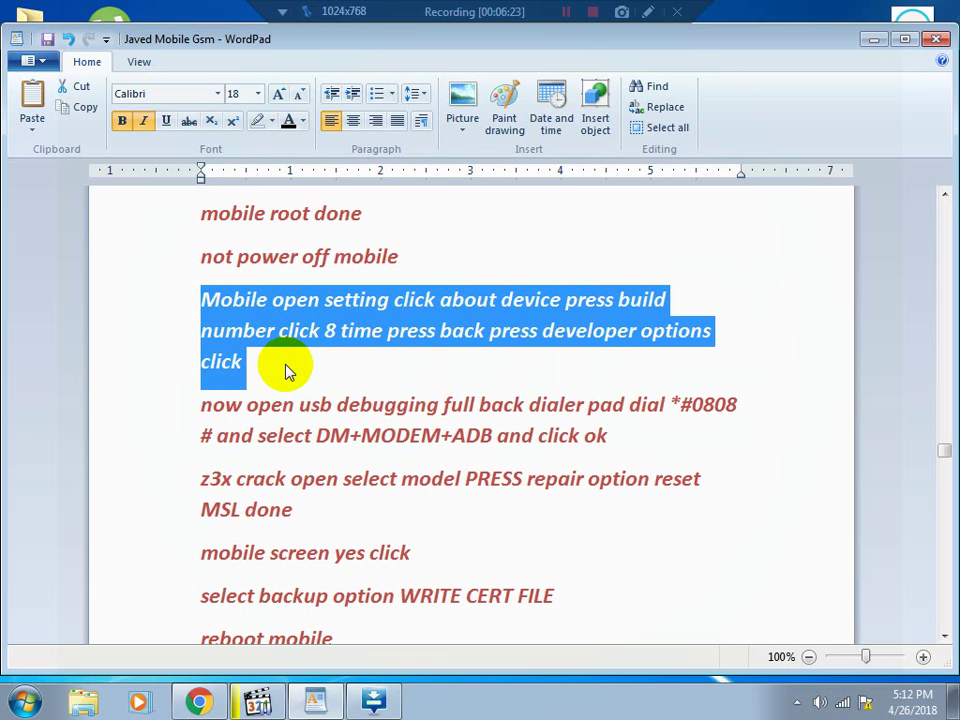
click(285, 368)
drag(199, 405, 440, 405)
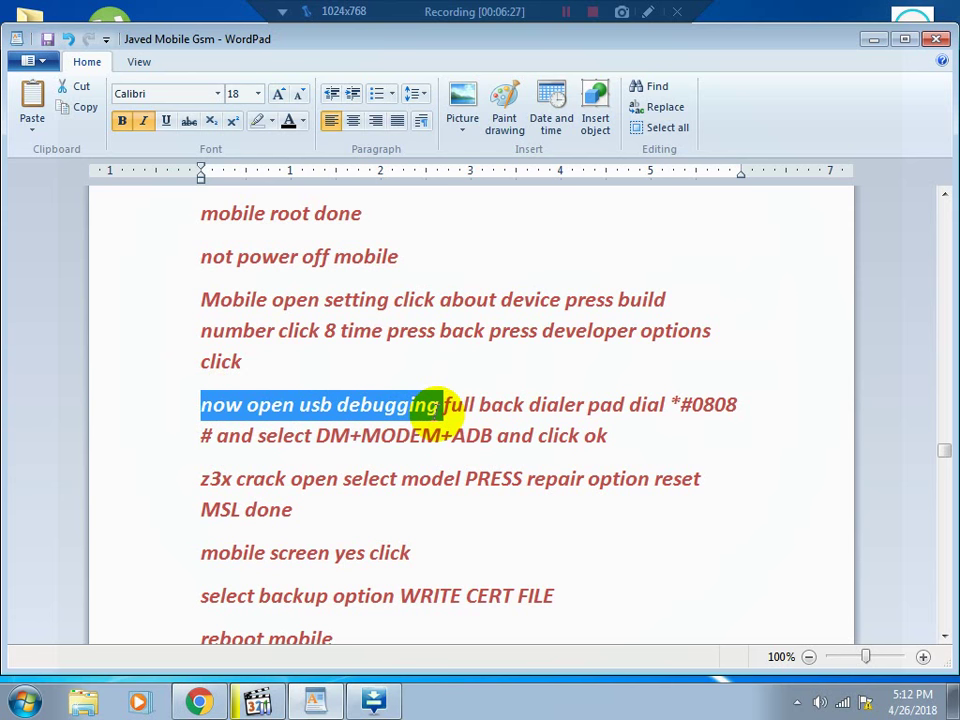
drag(440, 405, 709, 437)
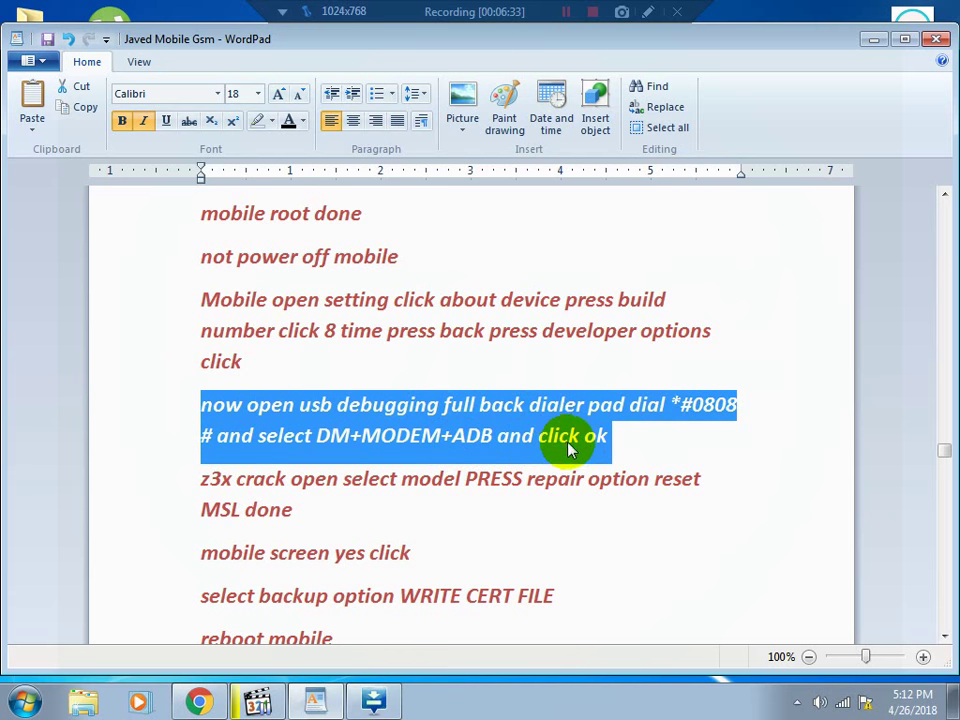
click(565, 13)
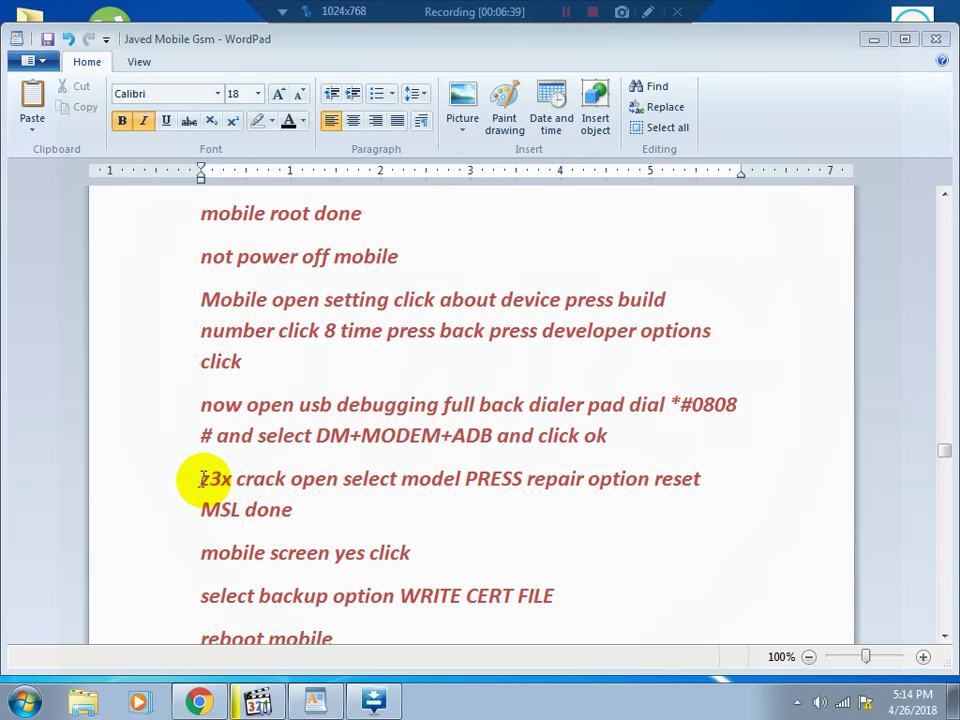
double_click(213, 480)
click(268, 489)
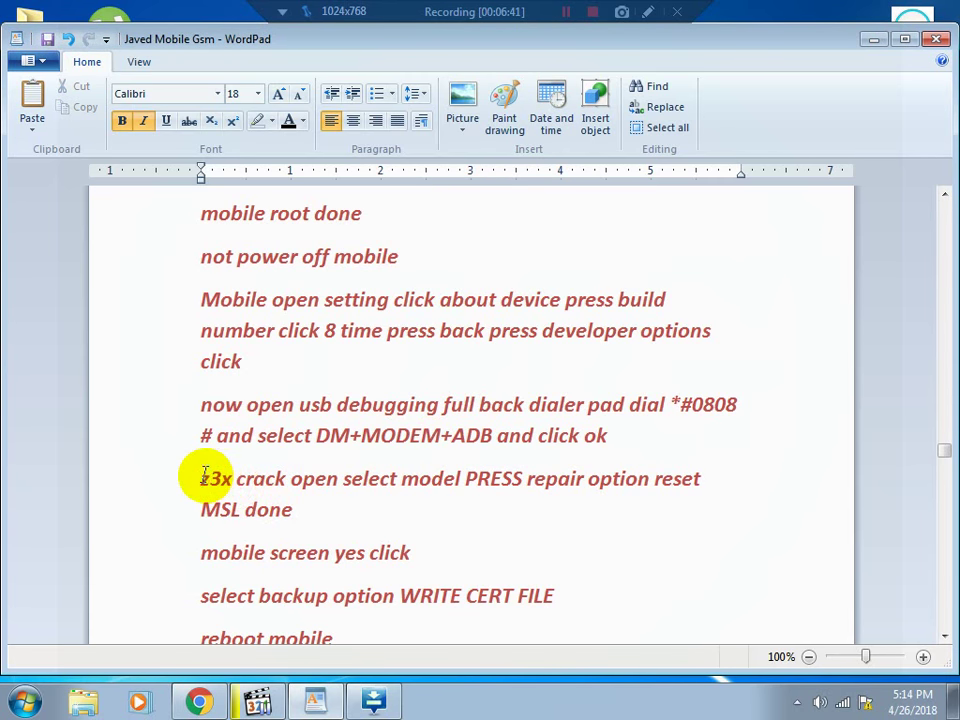
drag(201, 478, 286, 503)
drag(279, 491, 705, 502)
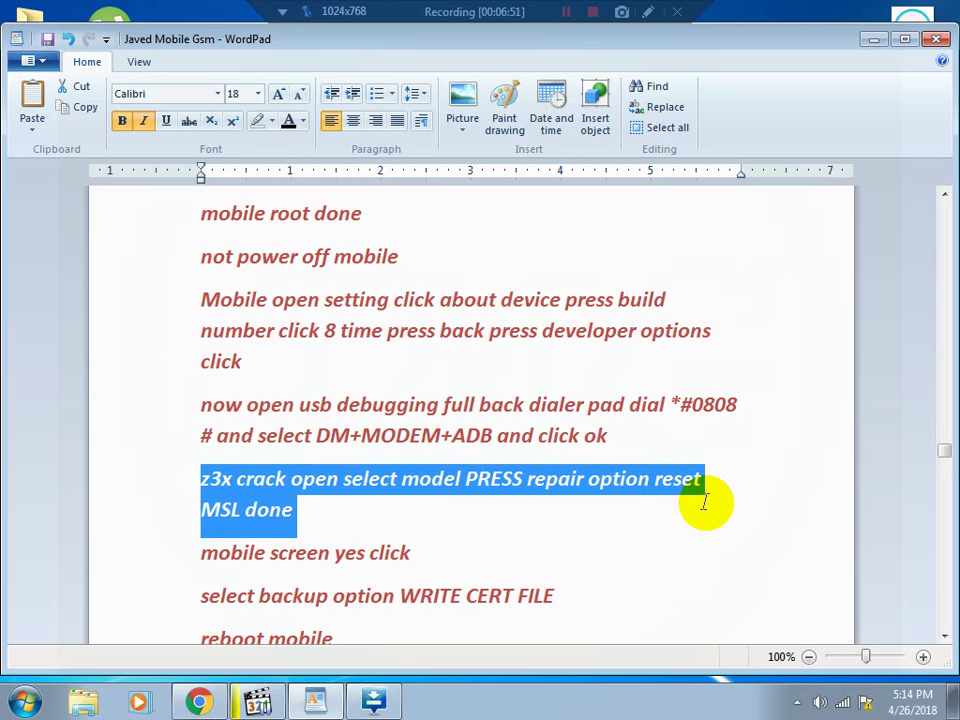
click(569, 14)
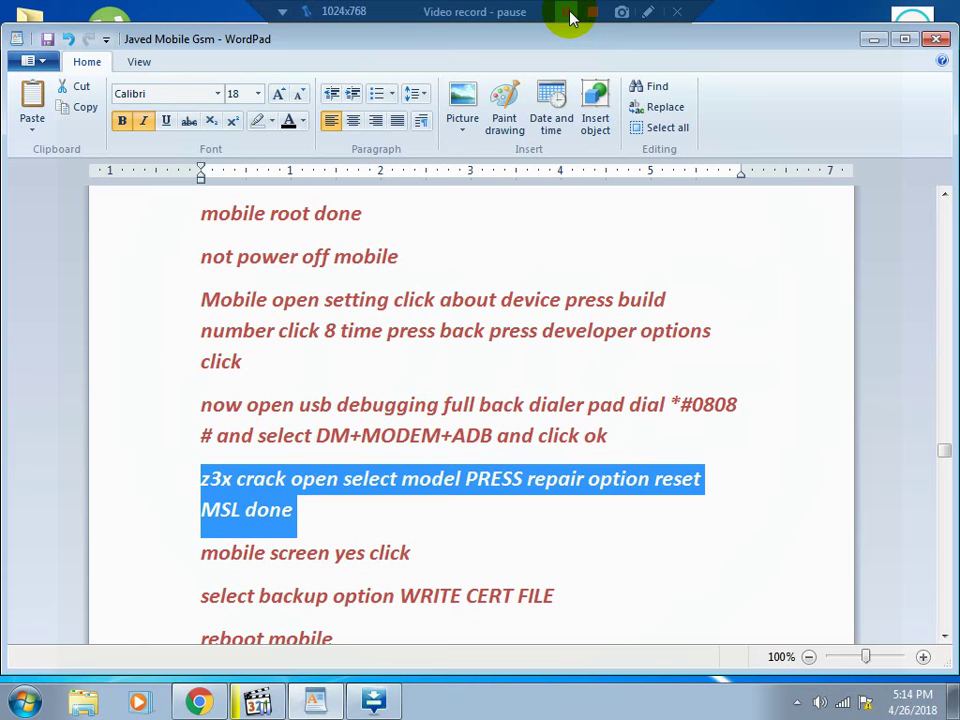
click(569, 14)
click(568, 16)
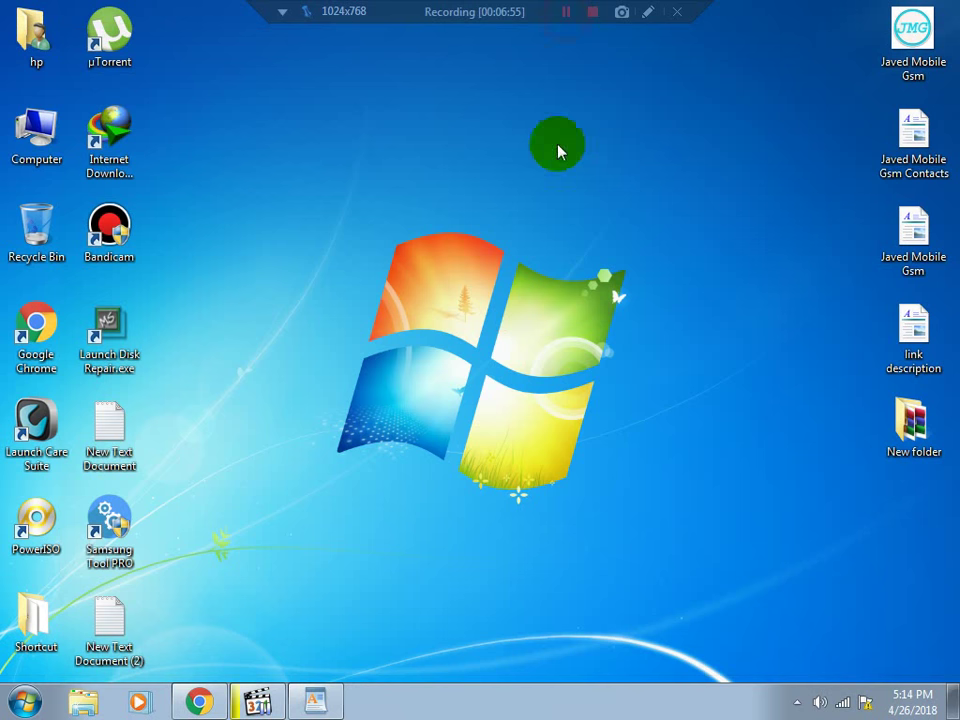
Open the installation folder of the Samsung Tool PRO desktop shortcut
right_click(106, 515)
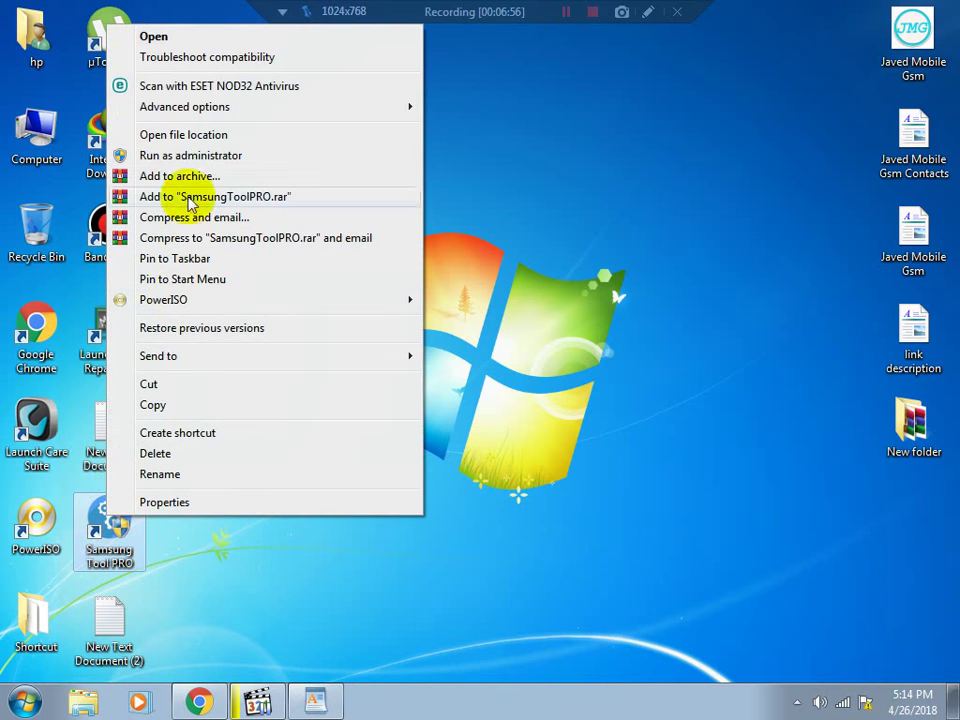
click(174, 134)
click(569, 14)
click(571, 15)
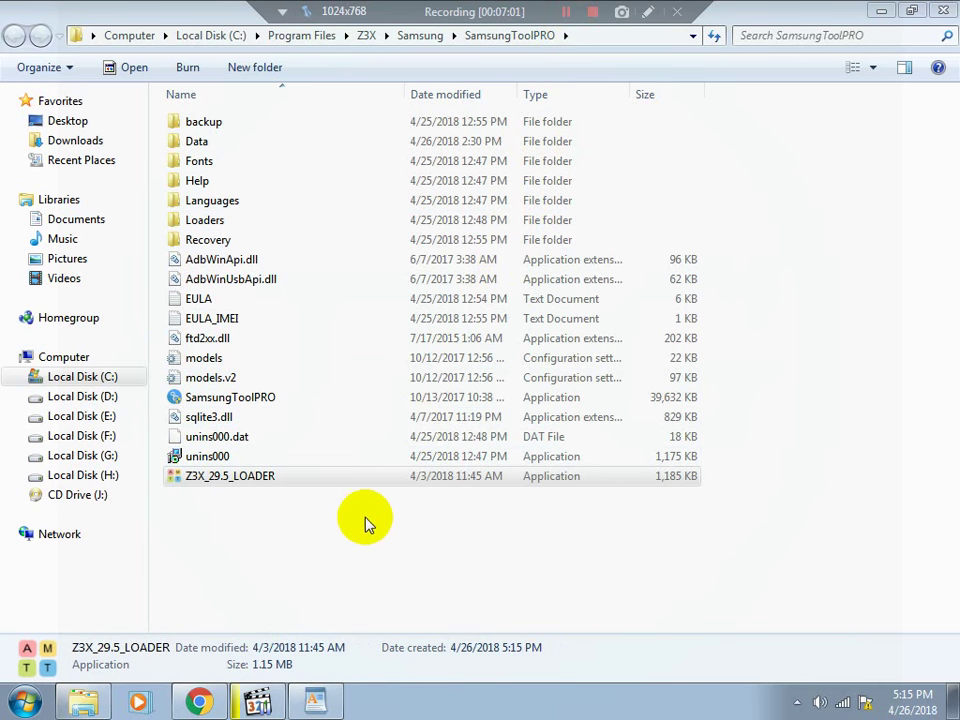
Run Z3X_29.5_LOADER as administrator from the SamsungToolPRO folder and close the folder window
click(331, 556)
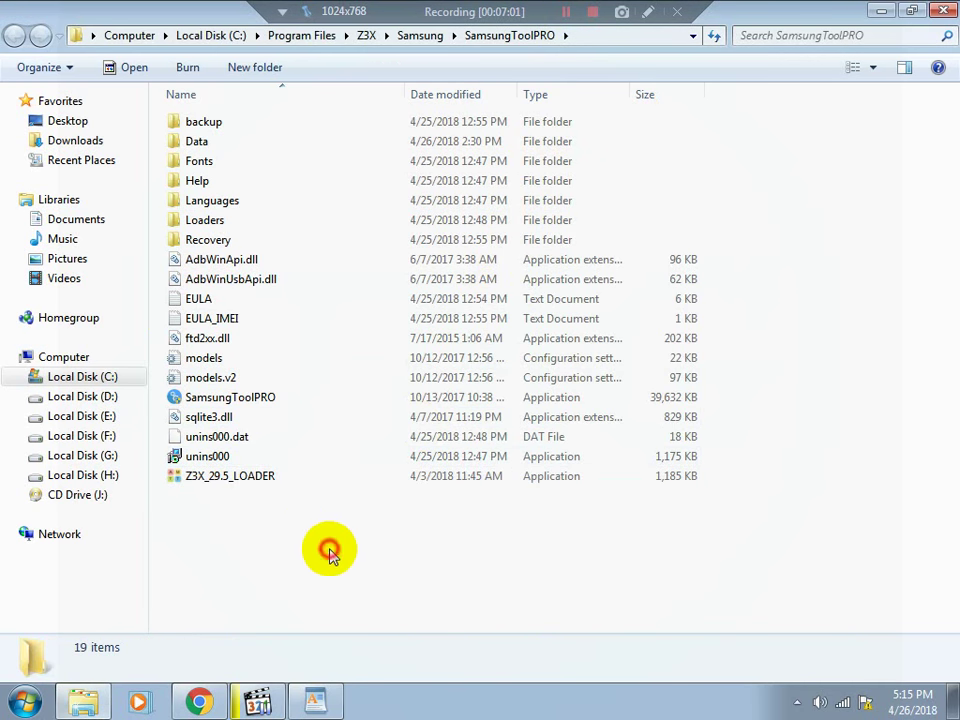
right_click(253, 476)
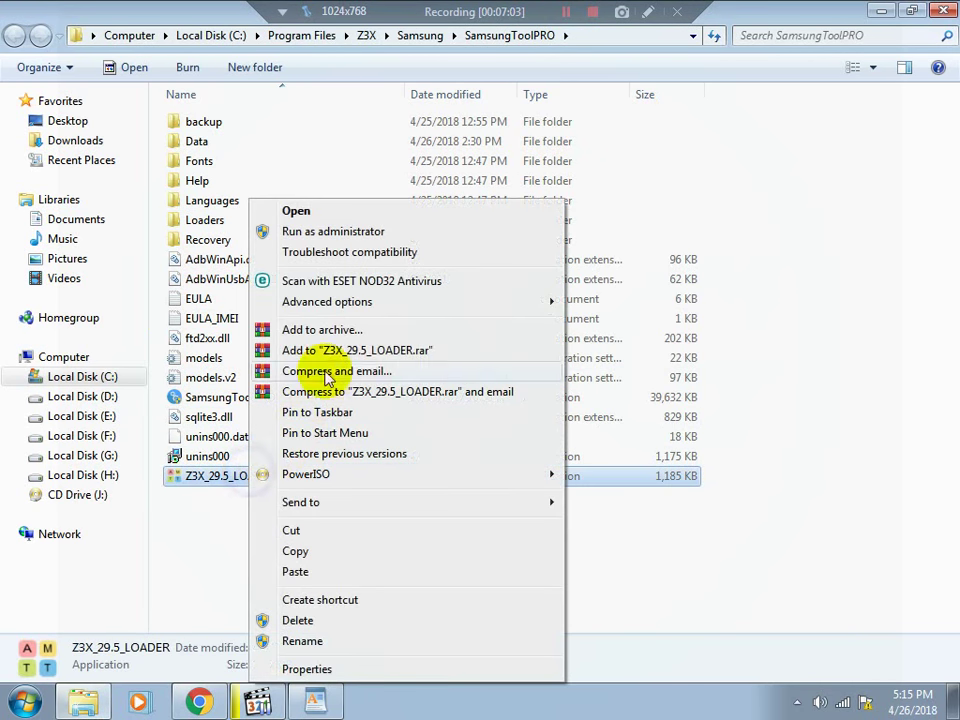
click(312, 231)
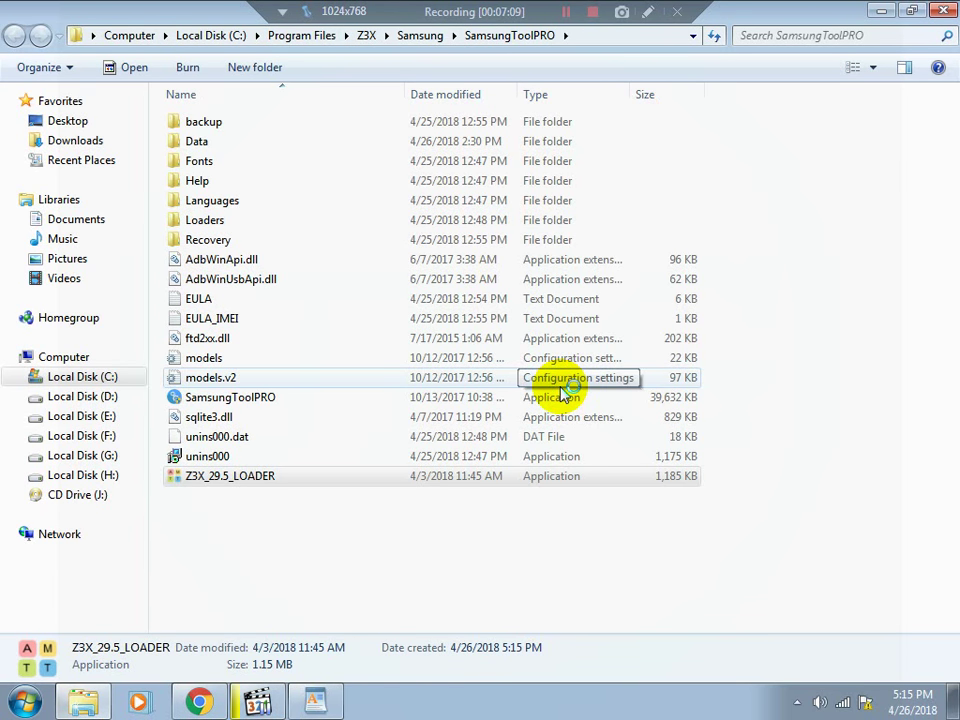
click(485, 559)
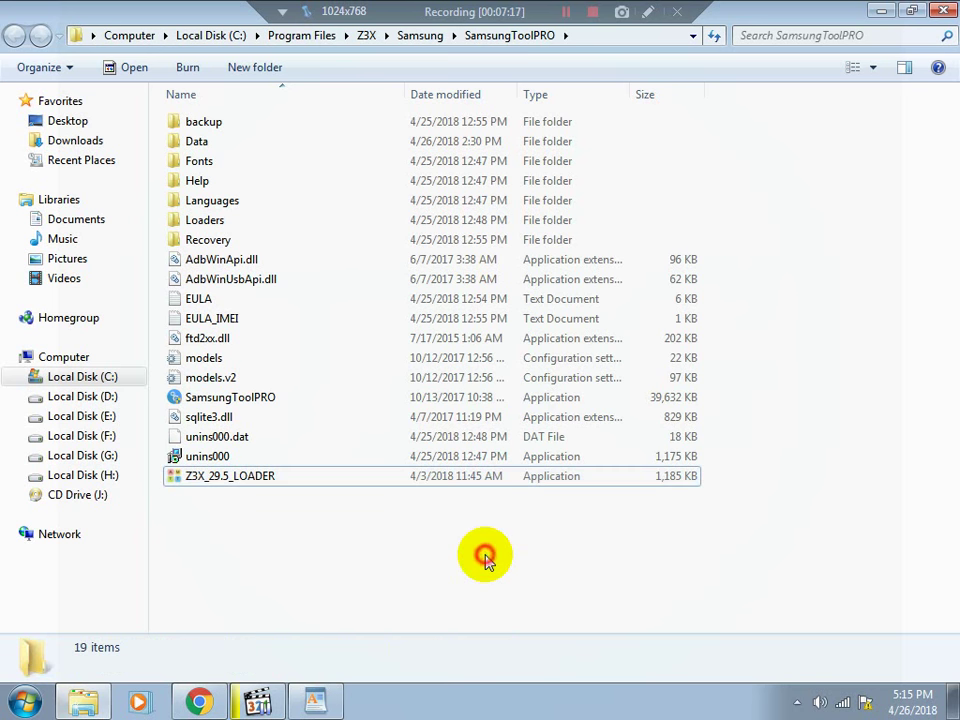
click(940, 14)
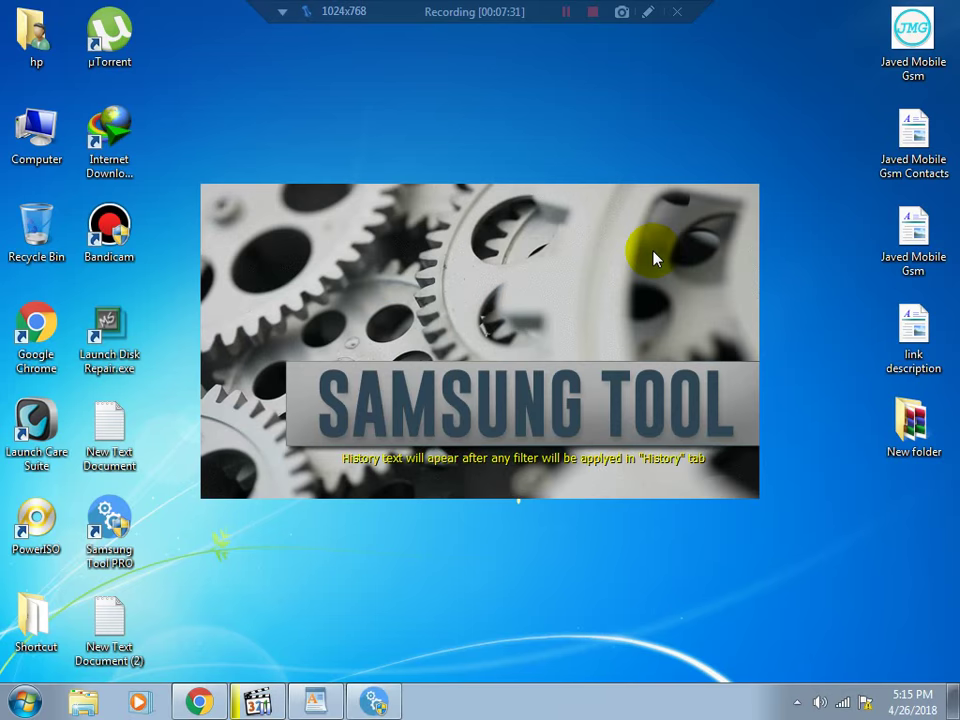
right_click(810, 336)
click(845, 380)
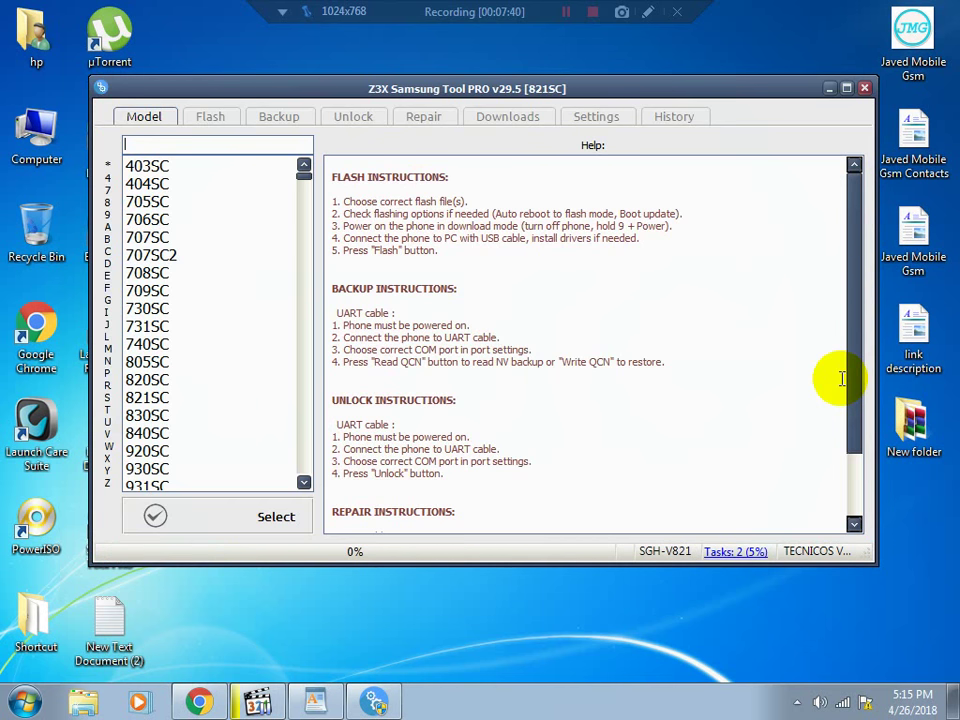
Filter the phone model list by g530 in Samsung Tool PRO
click(383, 88)
drag(390, 140, 386, 134)
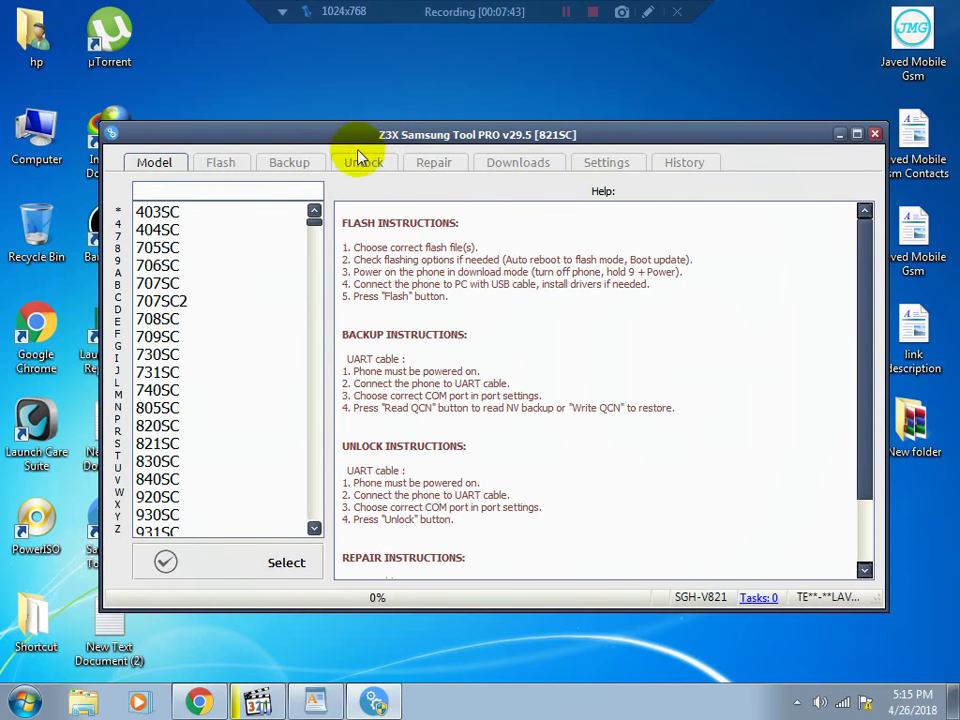
click(267, 194)
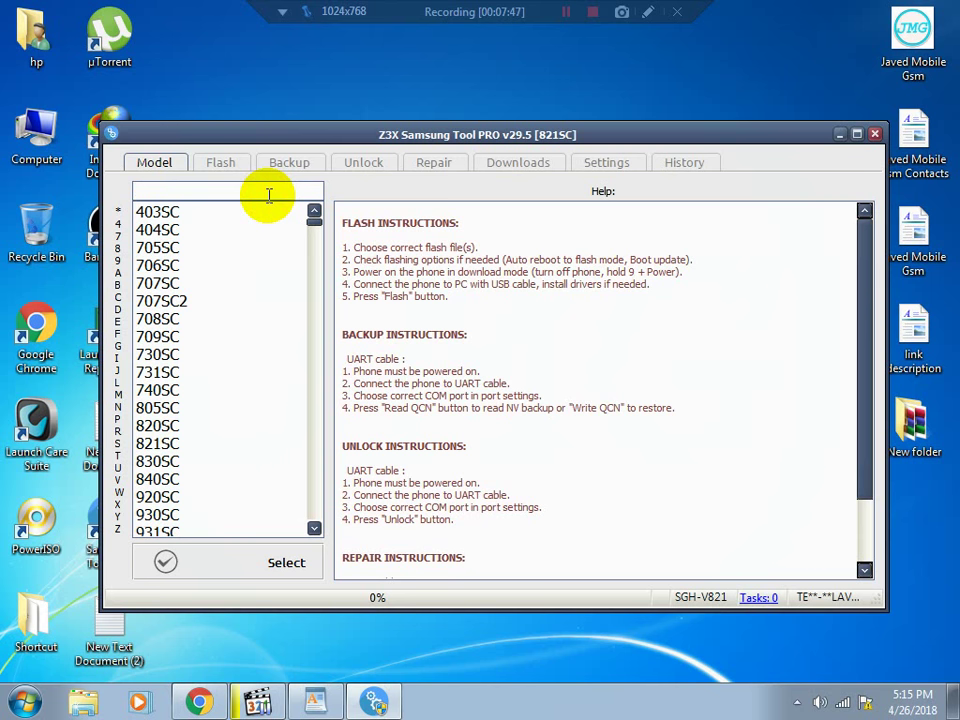
text(g5)
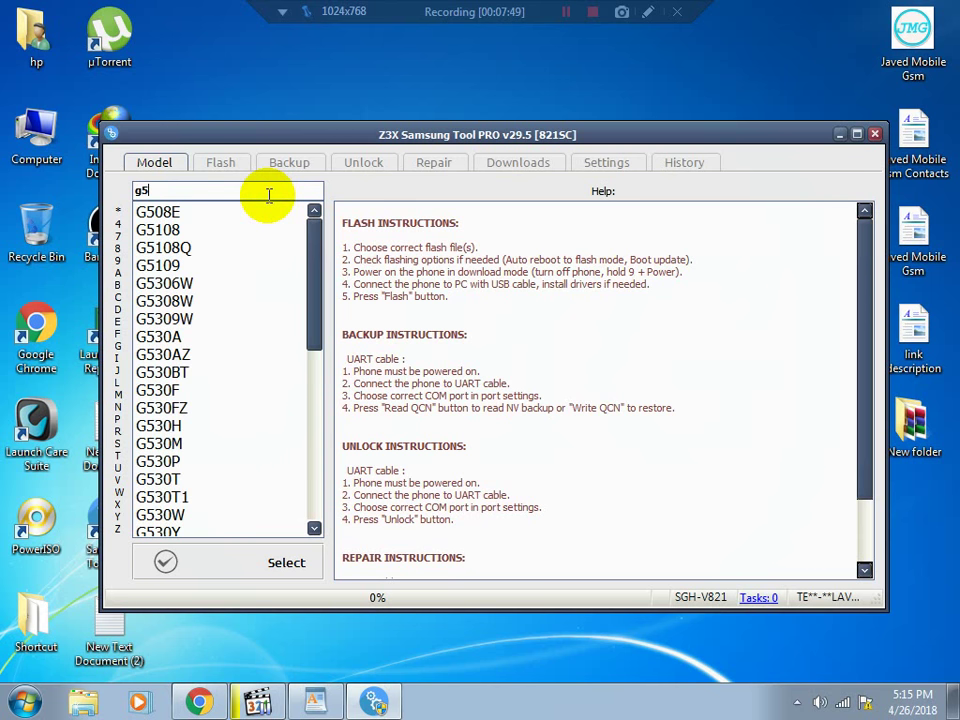
text(30)
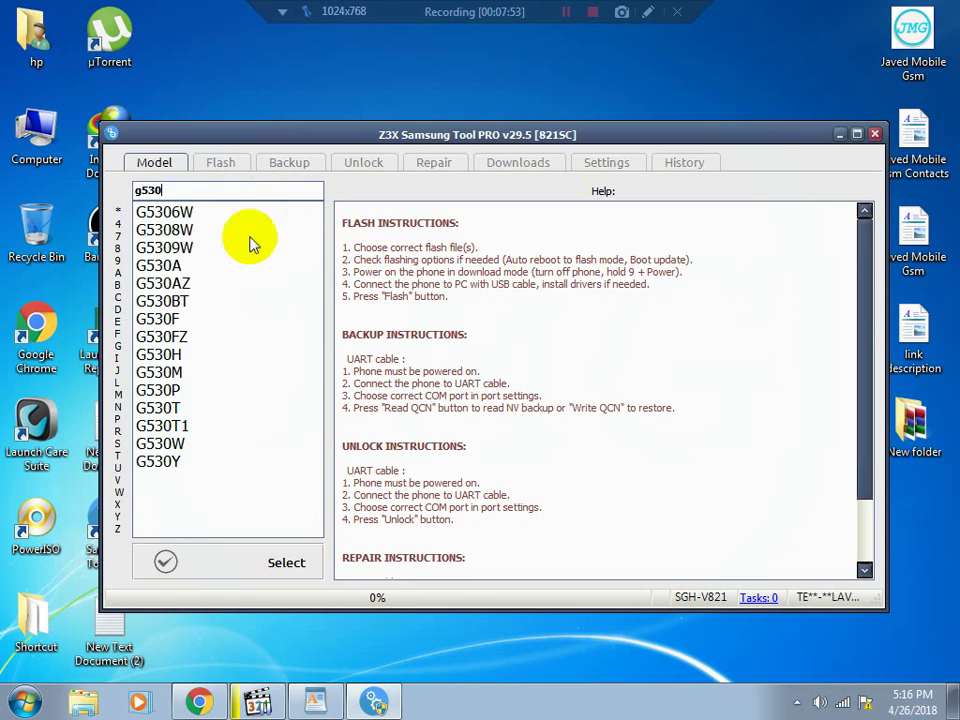
Choose G530H from the filtered list as the active phone model
click(160, 321)
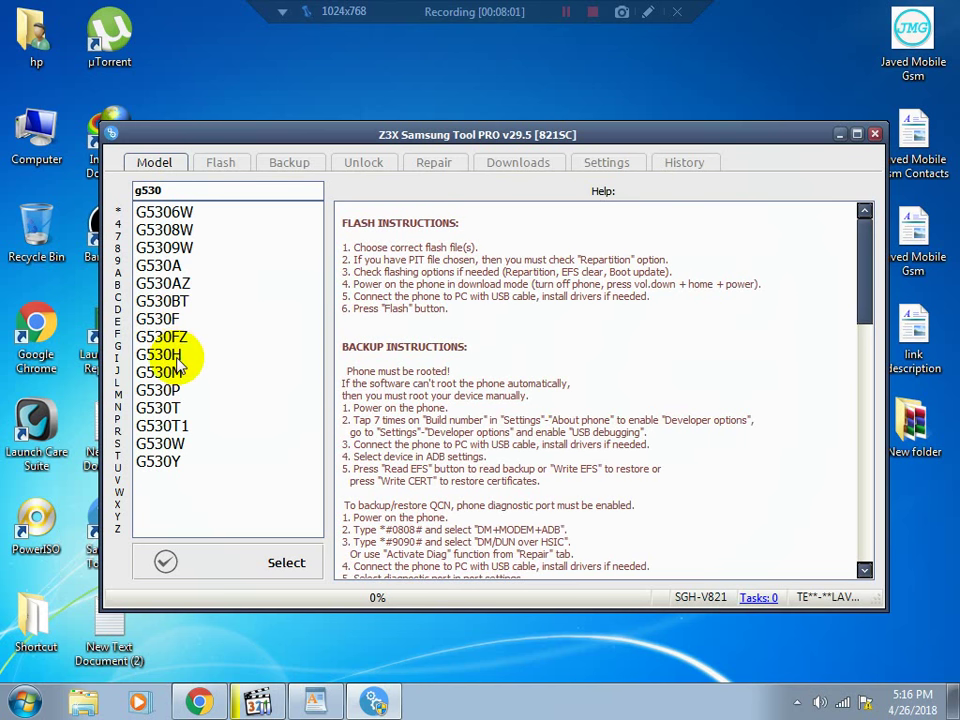
click(156, 358)
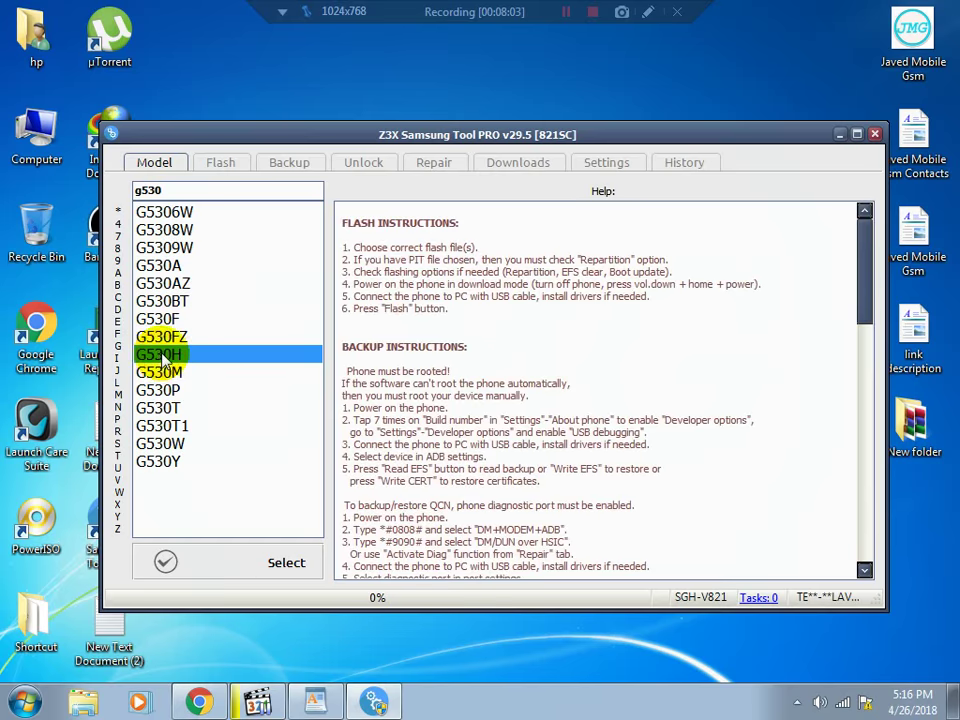
double_click(175, 358)
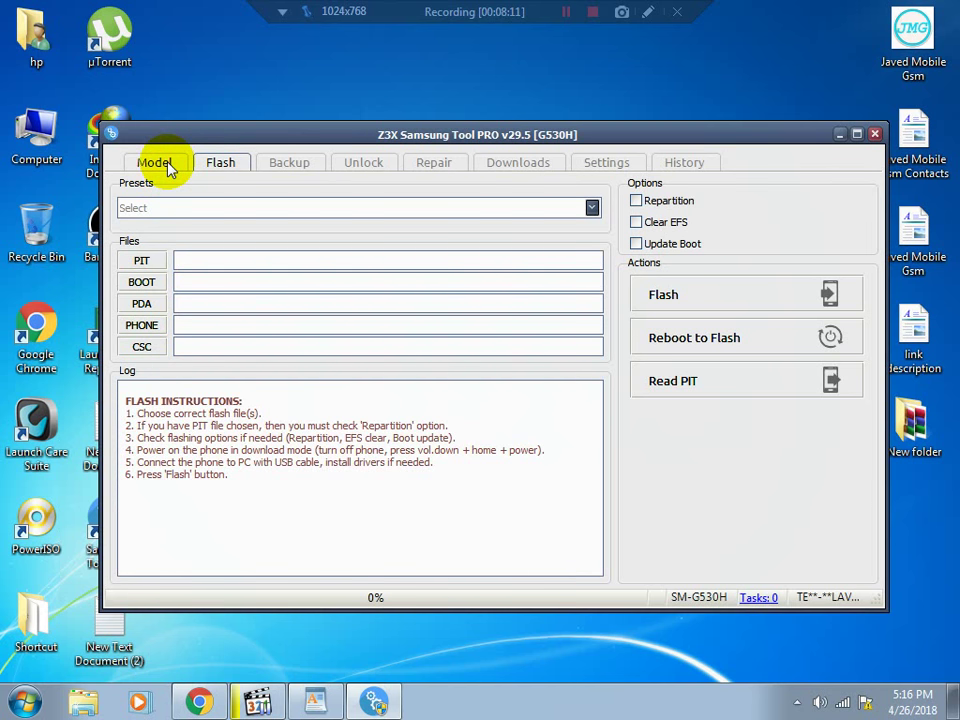
click(566, 13)
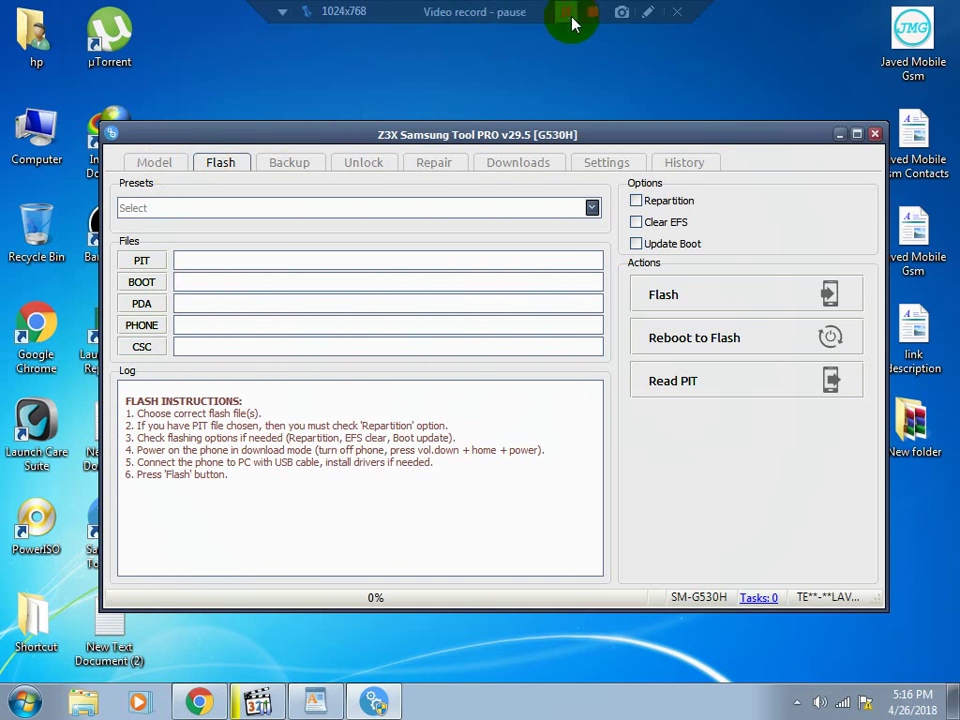
Return to the filtered model list and choose G530F as the active phone model
click(154, 162)
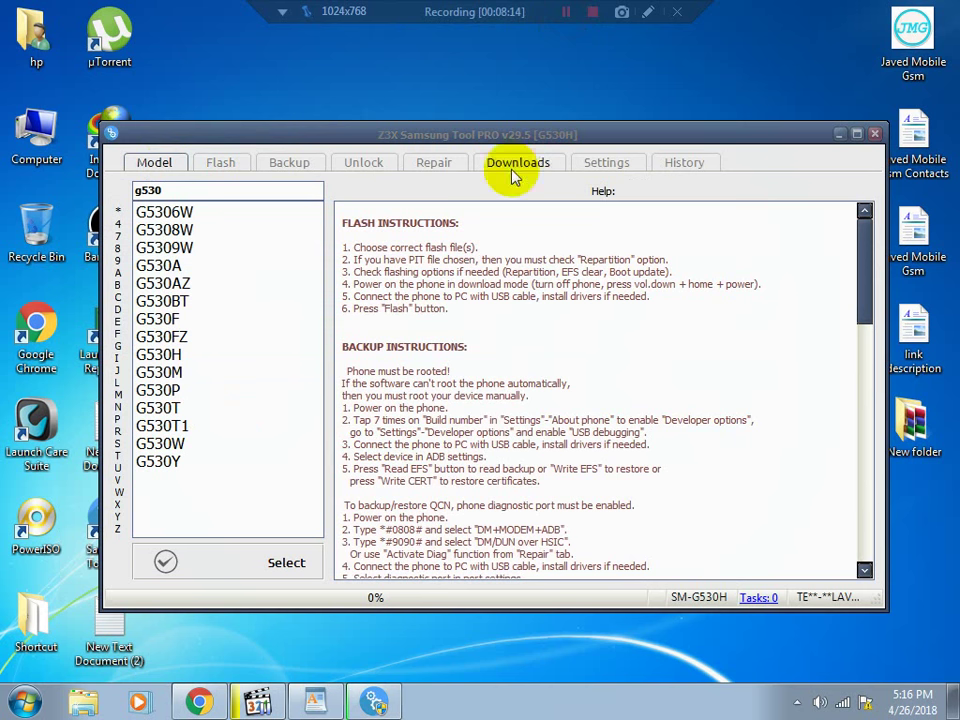
click(150, 320)
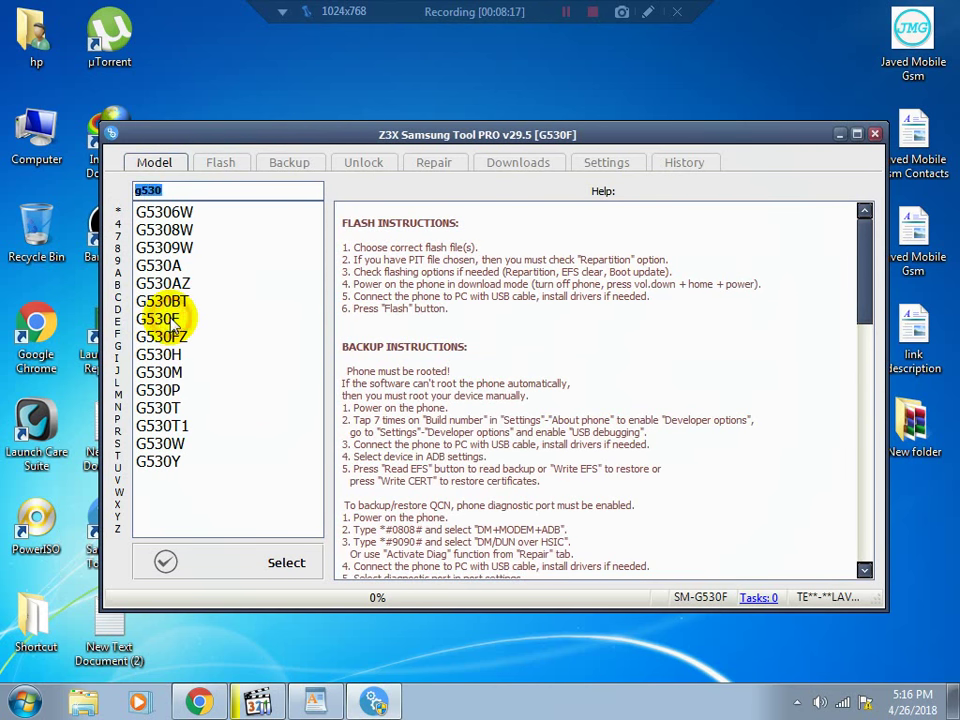
double_click(172, 320)
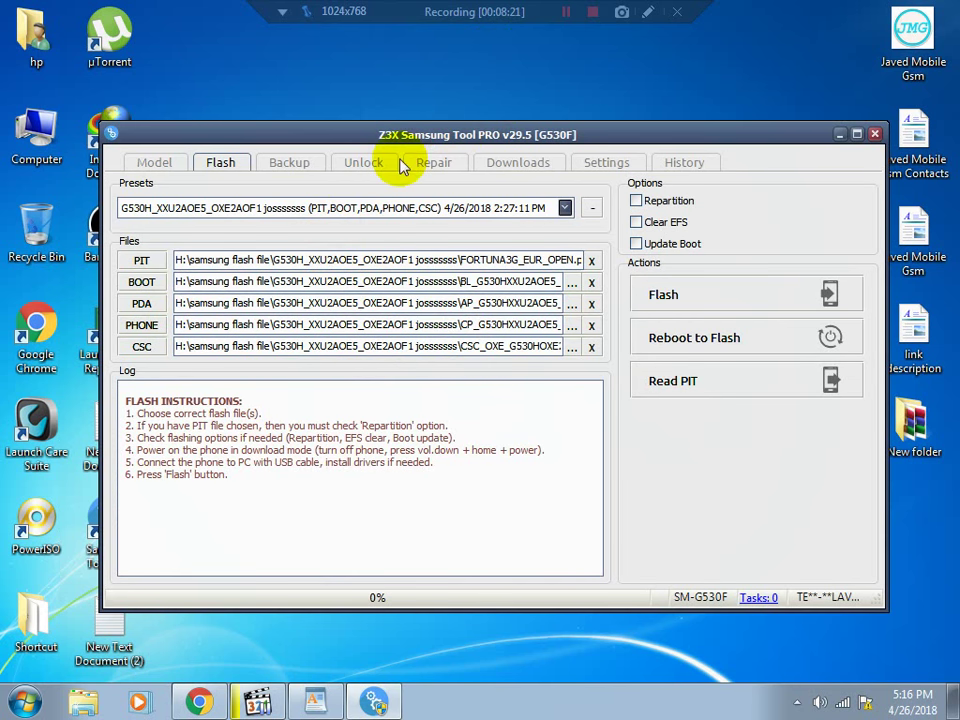
Open the repair functions and set the COM port to COM15 SAMSUNG Mobile USB Serial Port
click(302, 164)
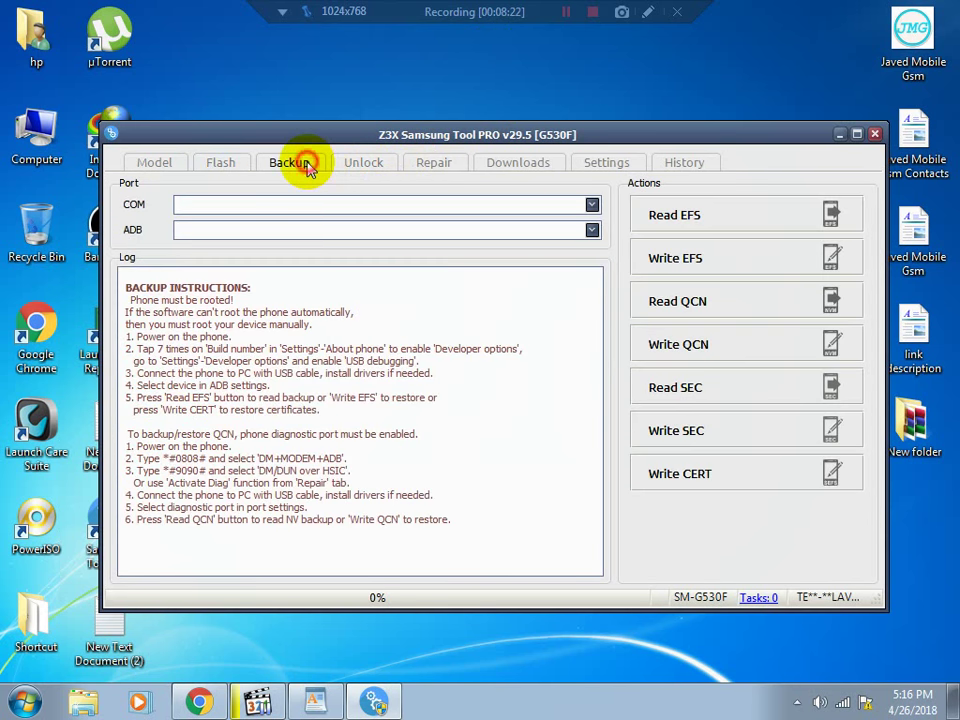
click(373, 167)
click(452, 165)
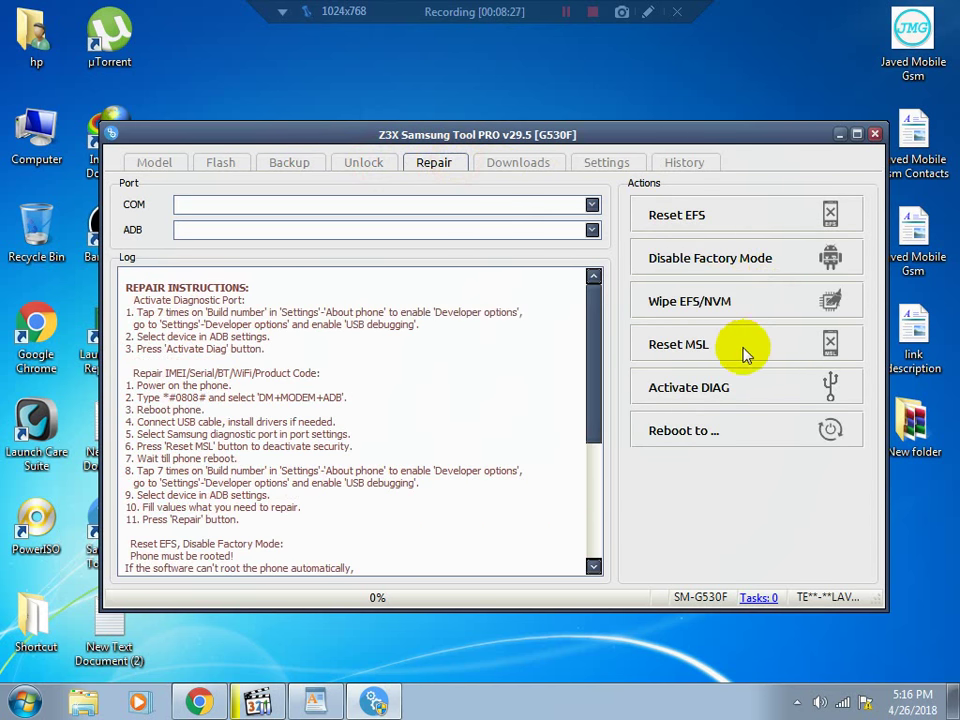
click(592, 204)
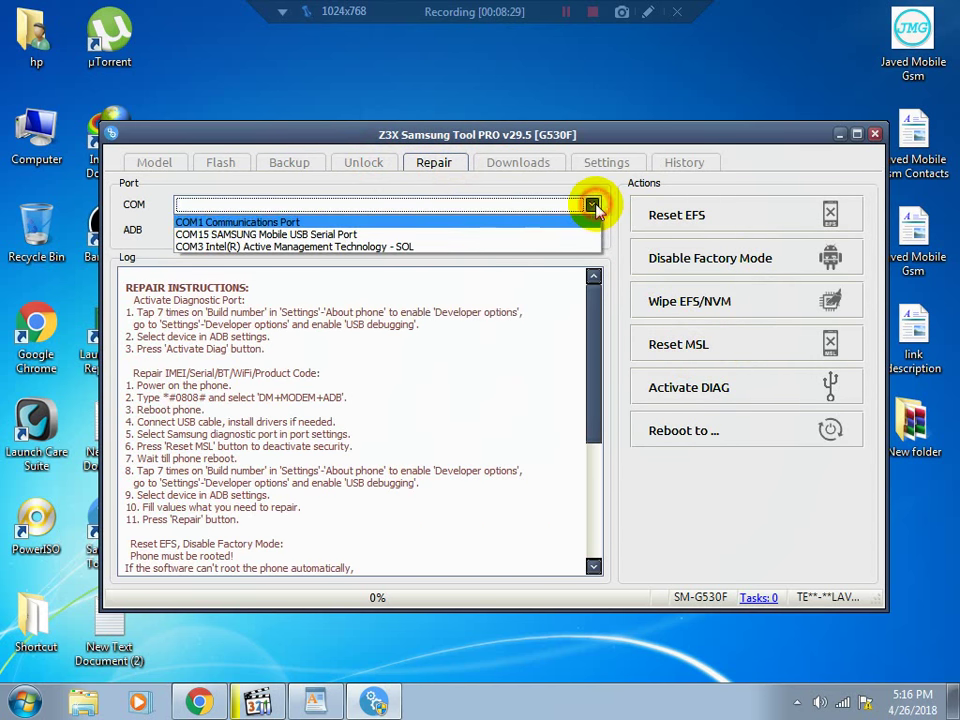
click(548, 238)
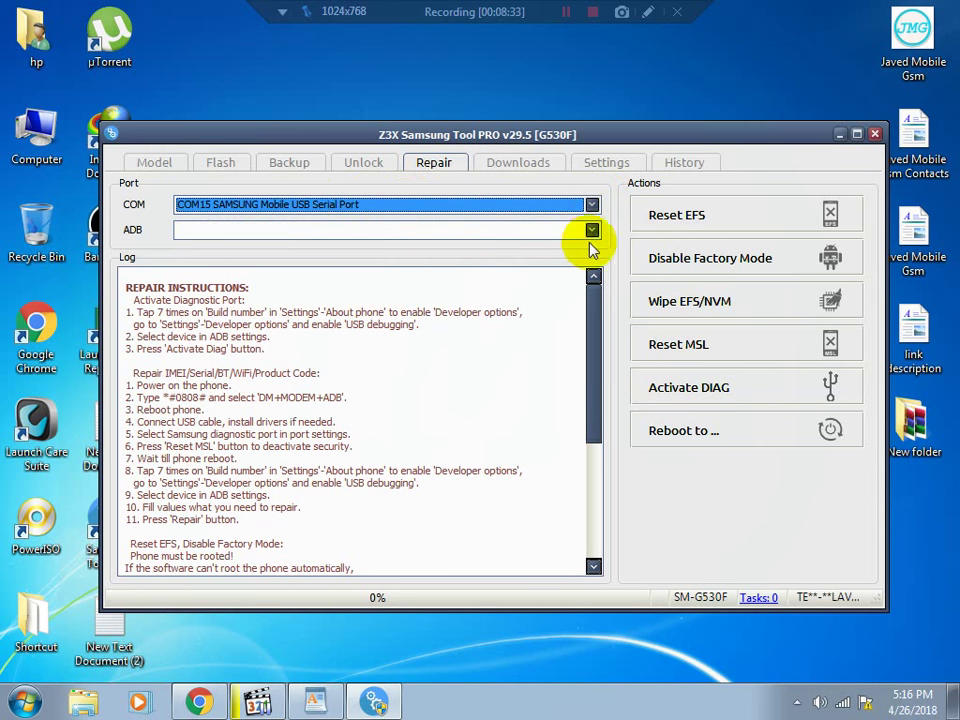
Refresh the ADB device list and select the SM-G530H device as the ADB connection
click(594, 231)
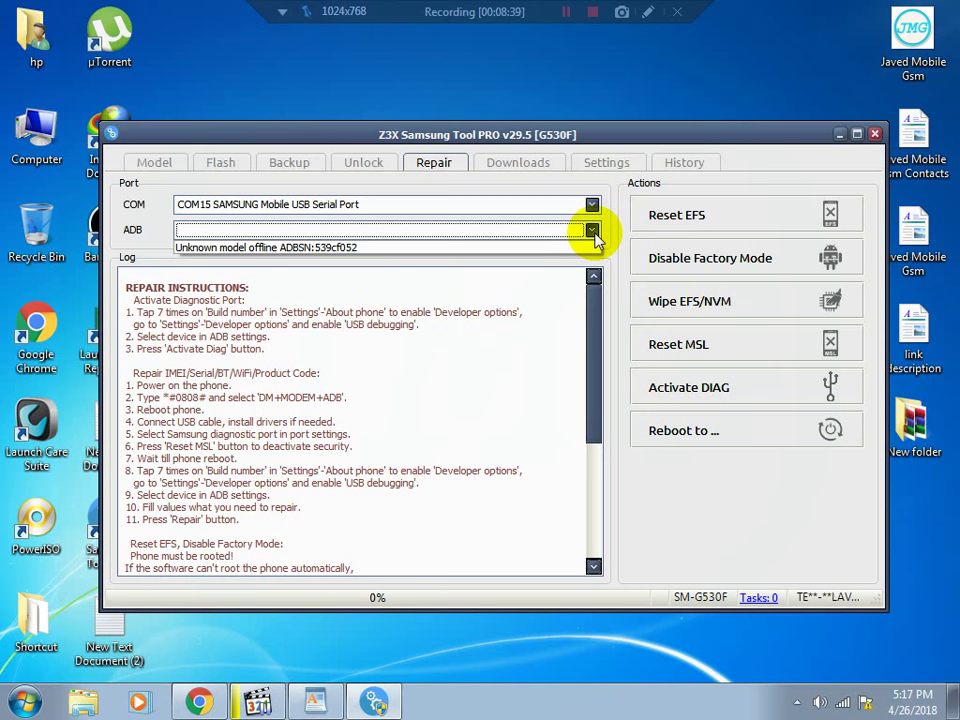
click(574, 249)
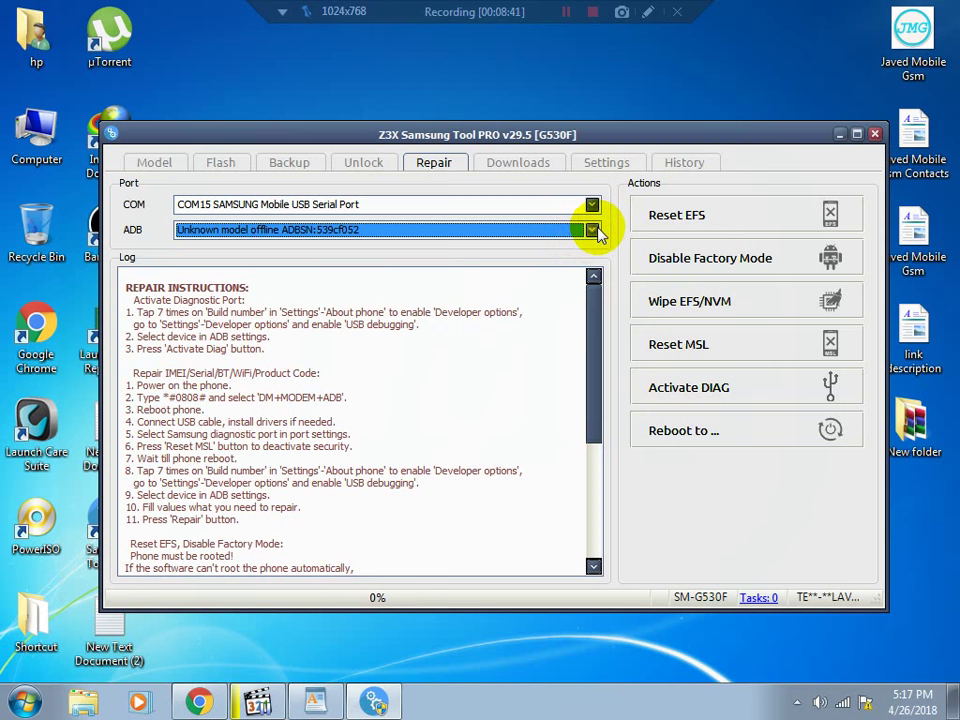
click(594, 231)
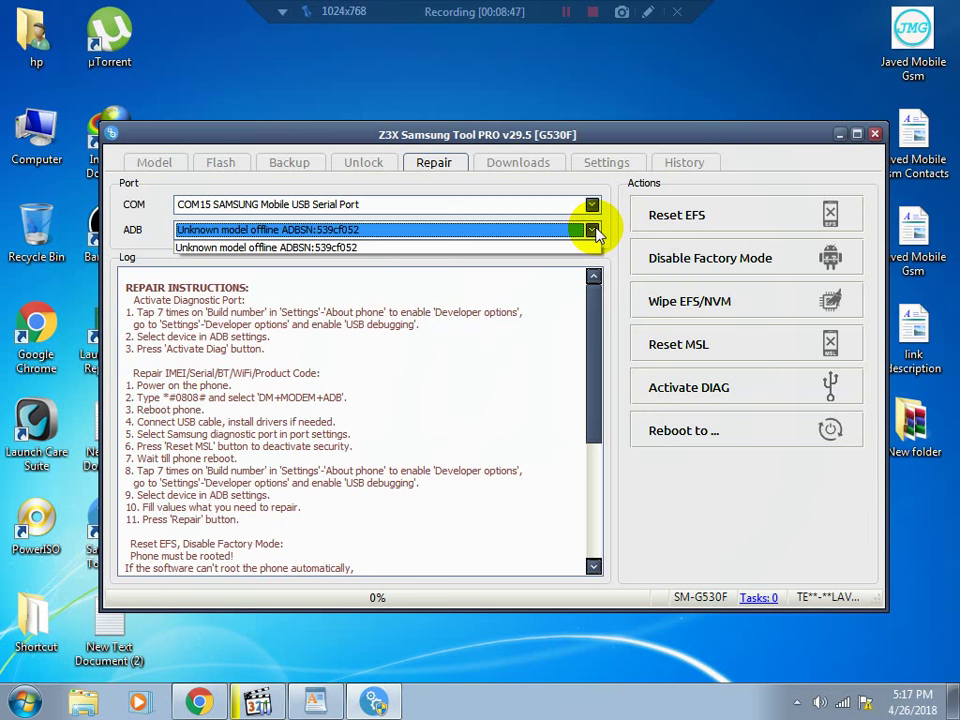
click(594, 231)
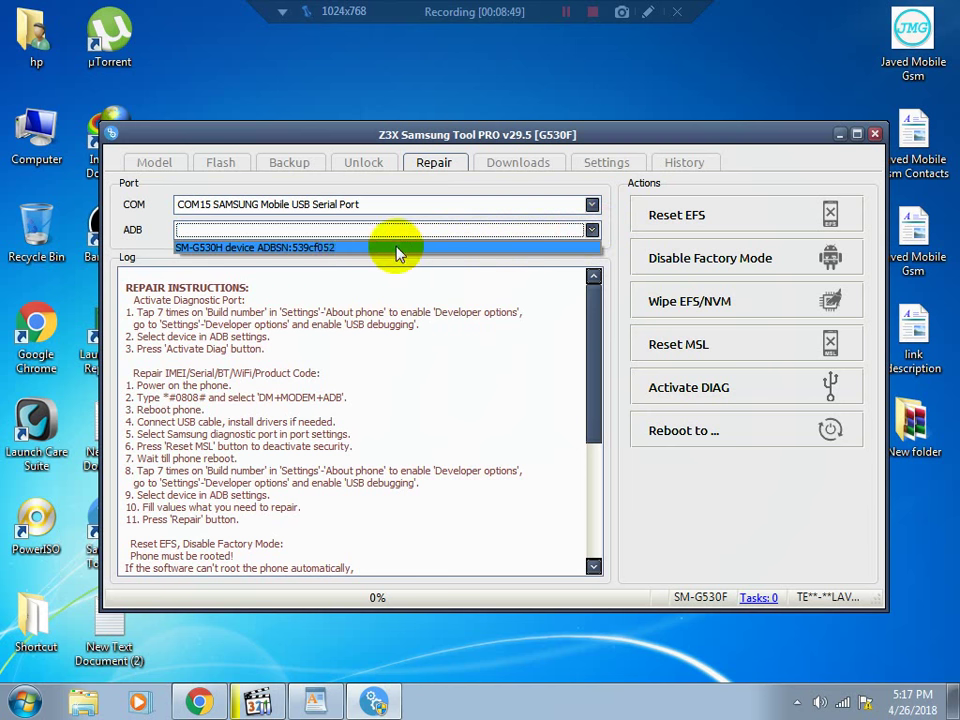
click(258, 248)
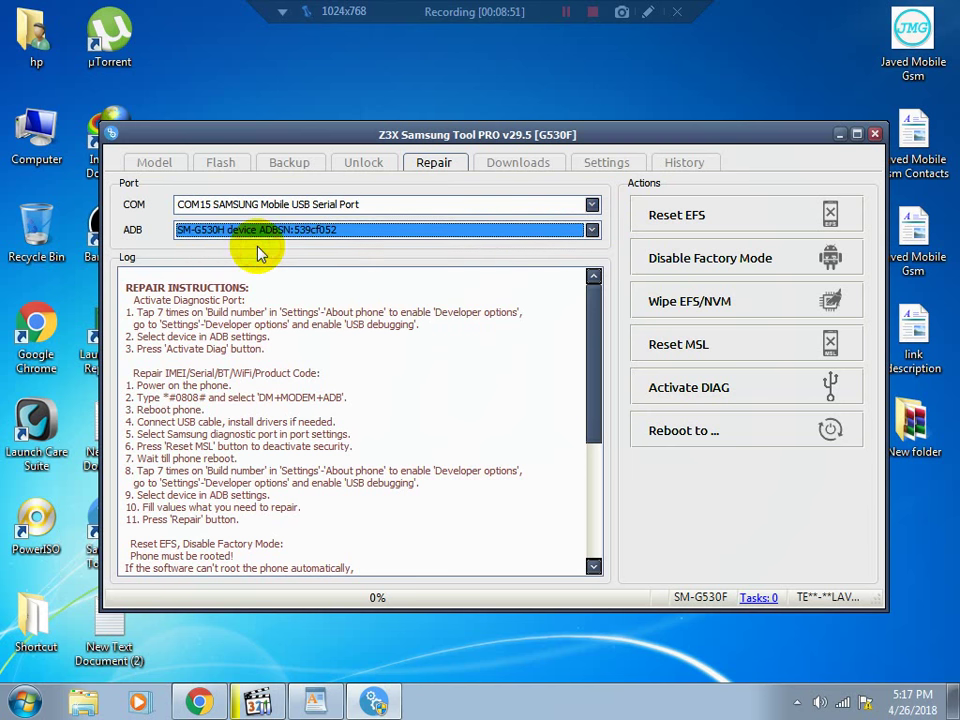
Run Reset MSL on the connected phone and check the end of the operation log
click(705, 347)
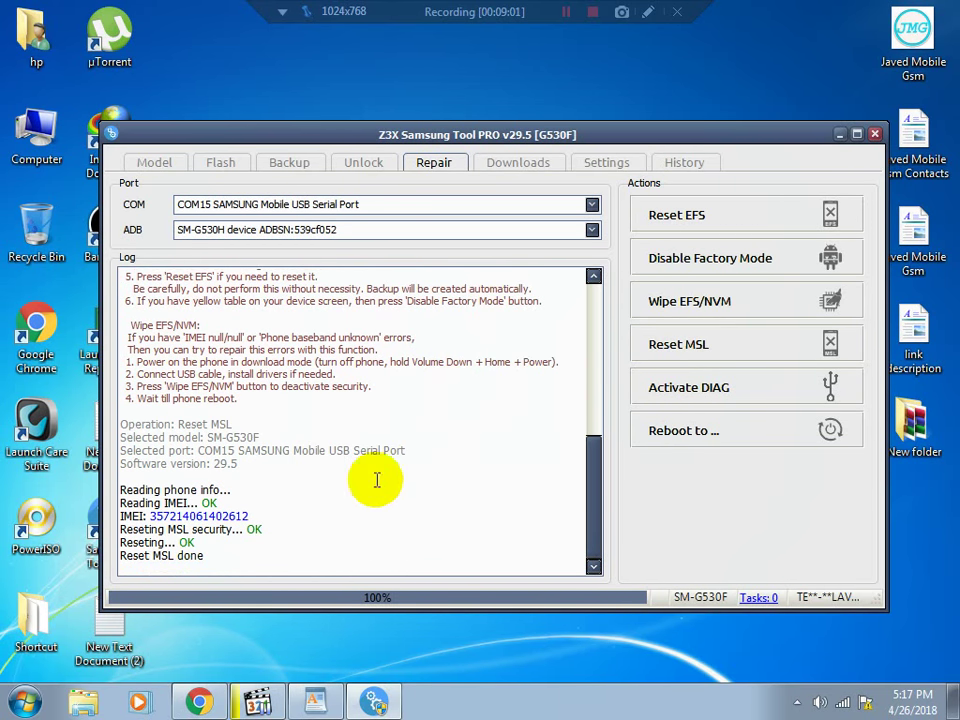
triple_click(200, 555)
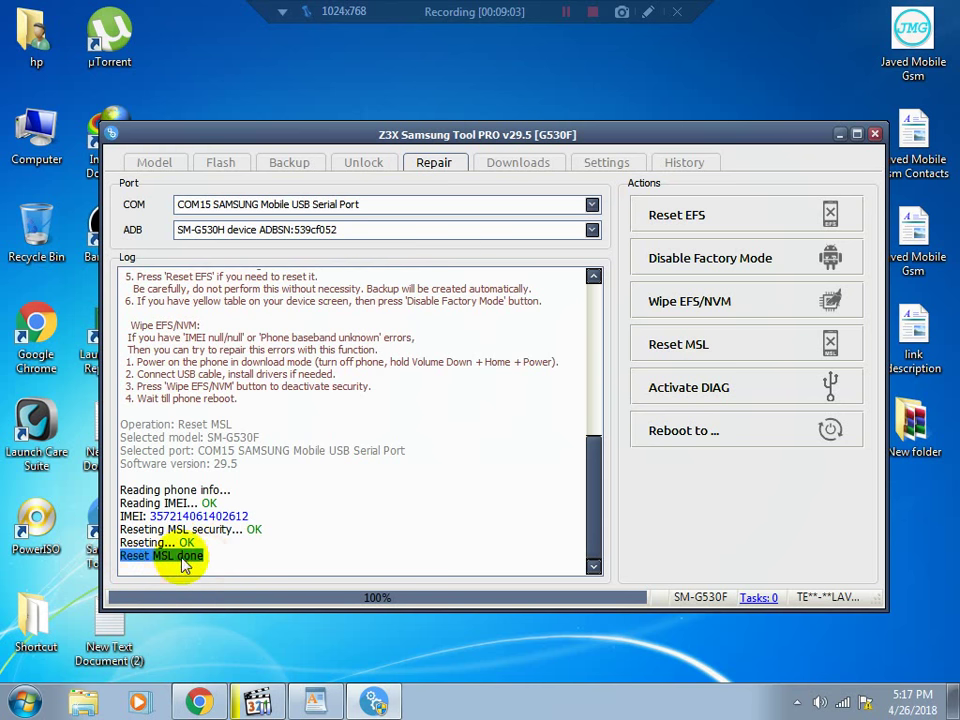
click(214, 557)
Switch to the WordPad notes and read the instructions on confirming the phone's prompt, writing the CERT file and rebooting
click(318, 702)
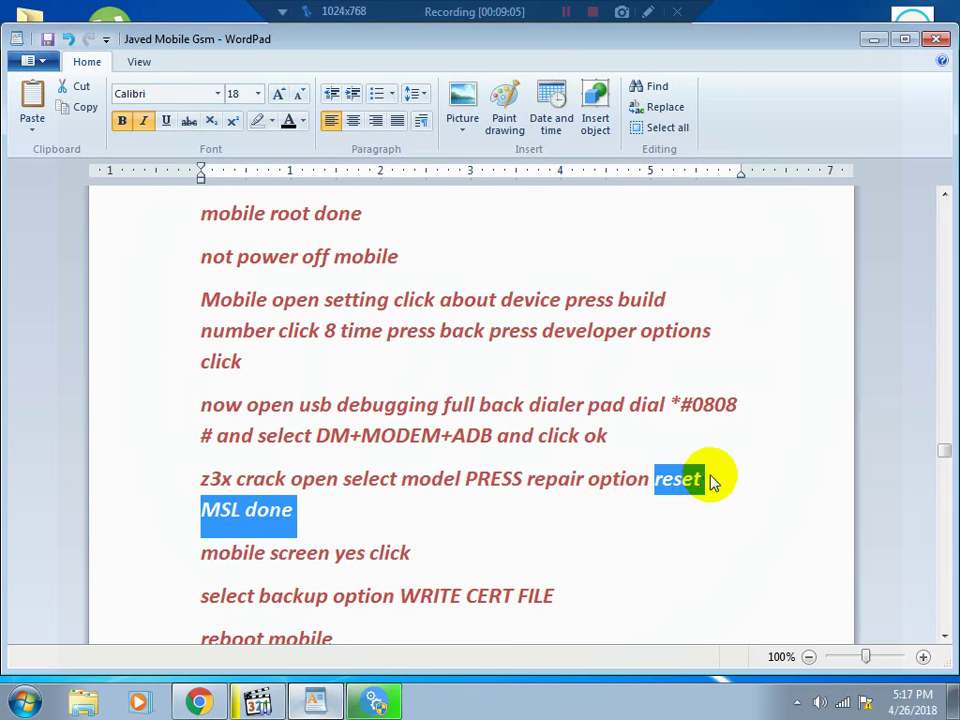
click(200, 555)
drag(200, 555, 412, 553)
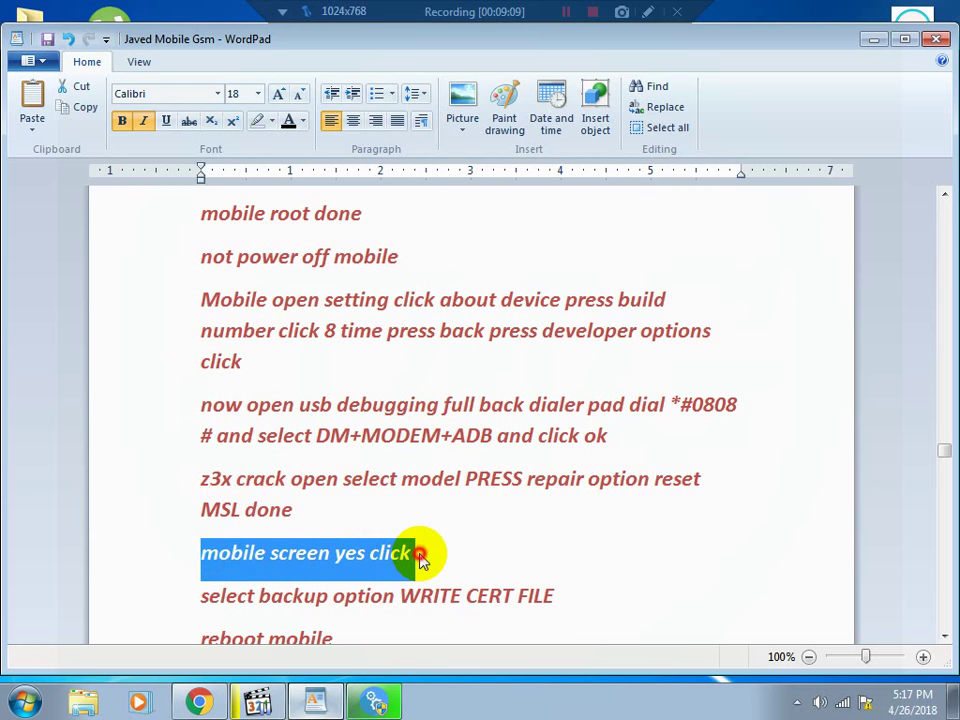
click(419, 560)
scroll(260, 520, down, 3)
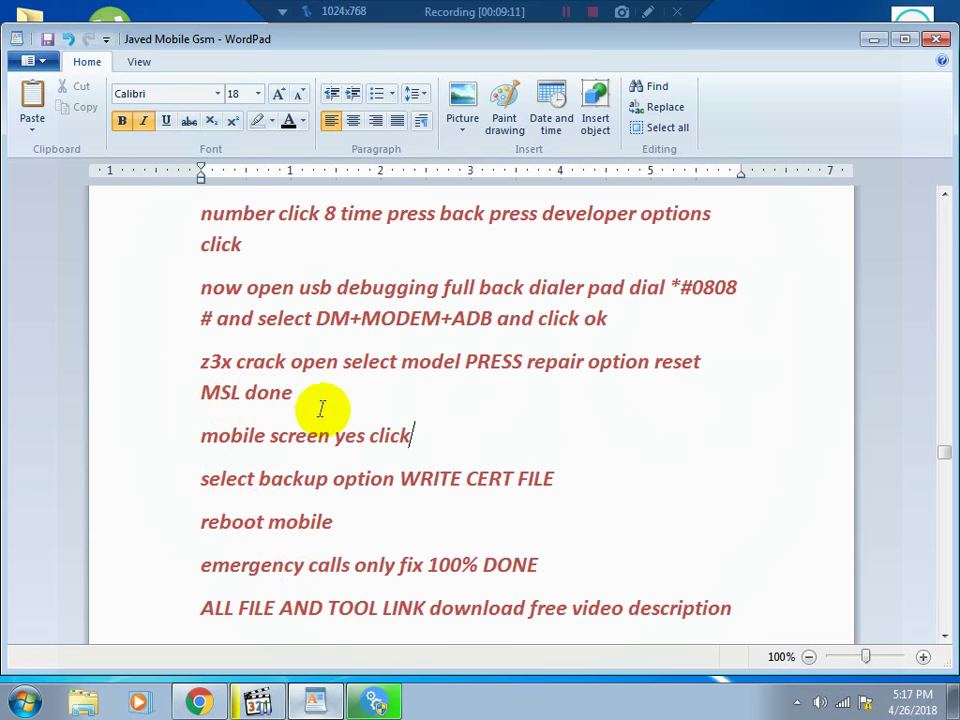
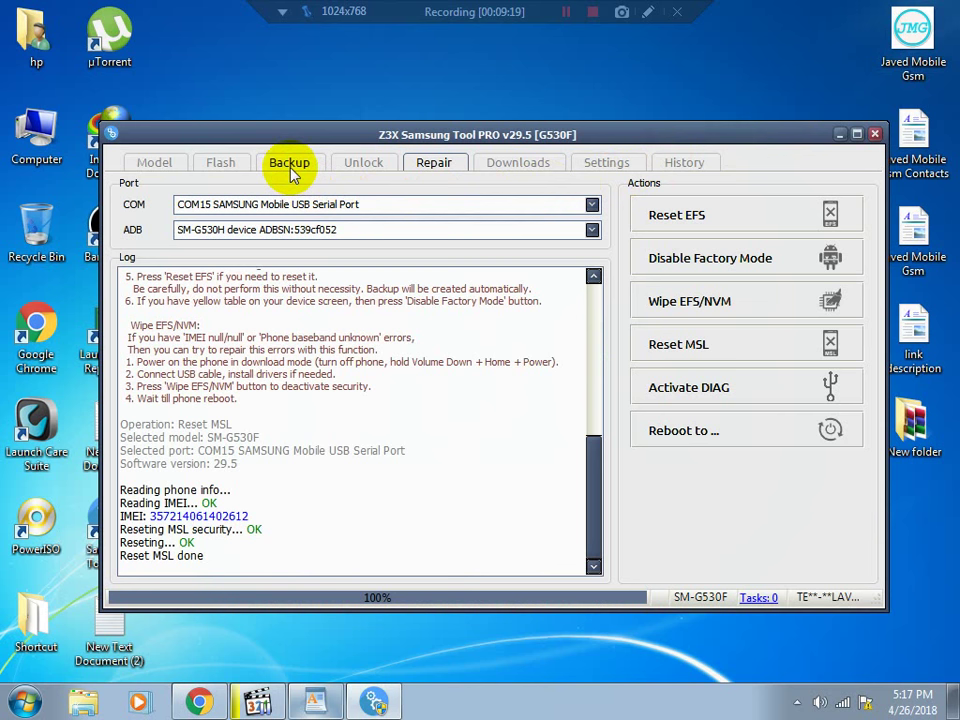
click(291, 166)
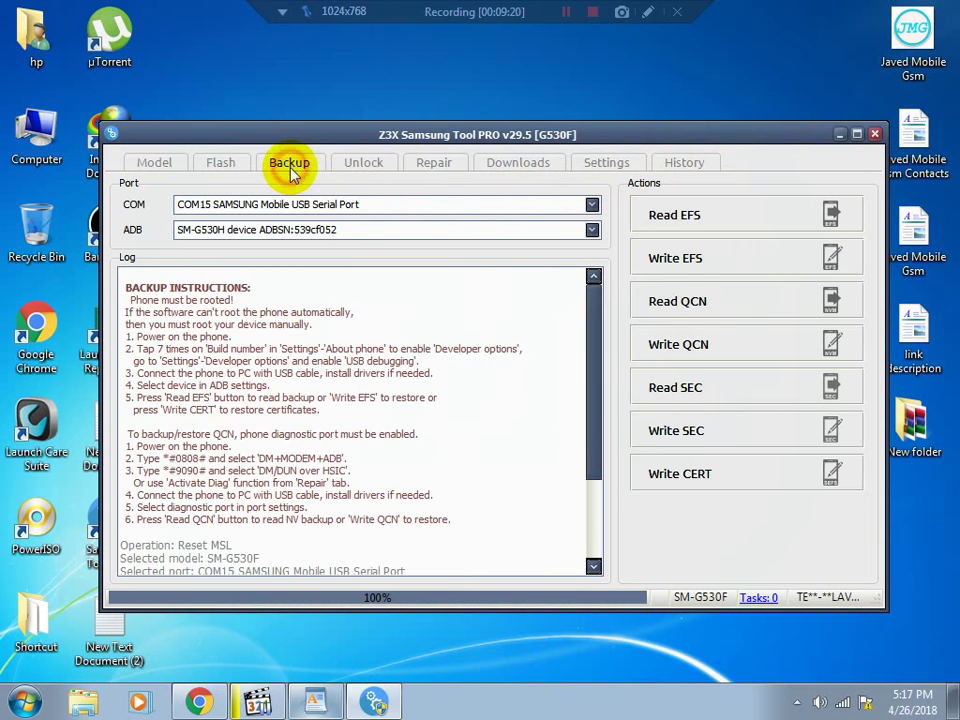
click(726, 484)
click(402, 393)
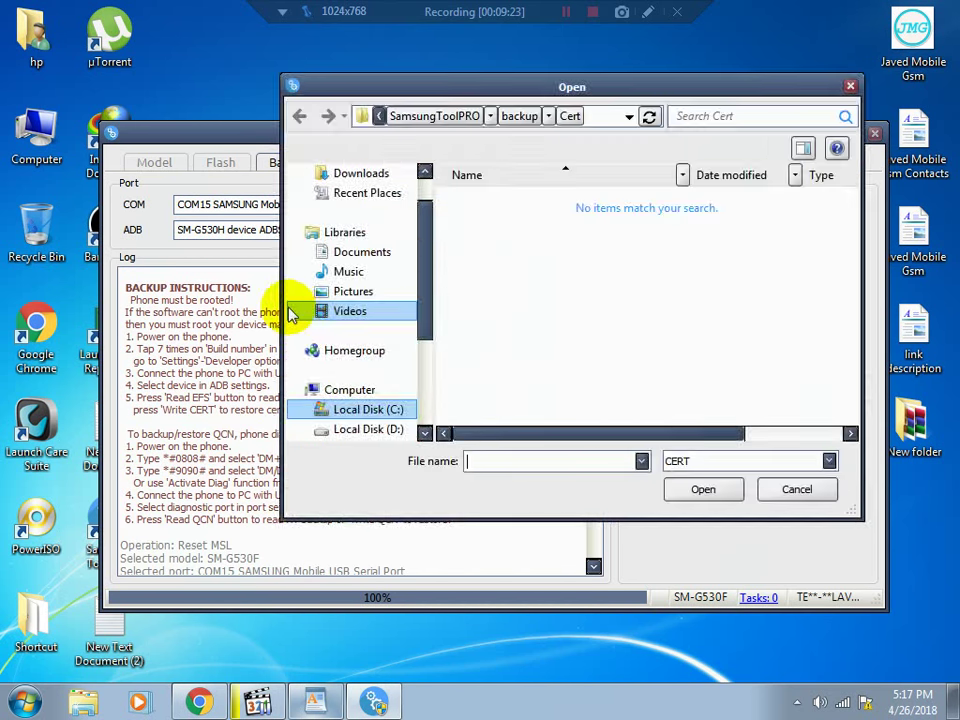
drag(422, 300, 431, 358)
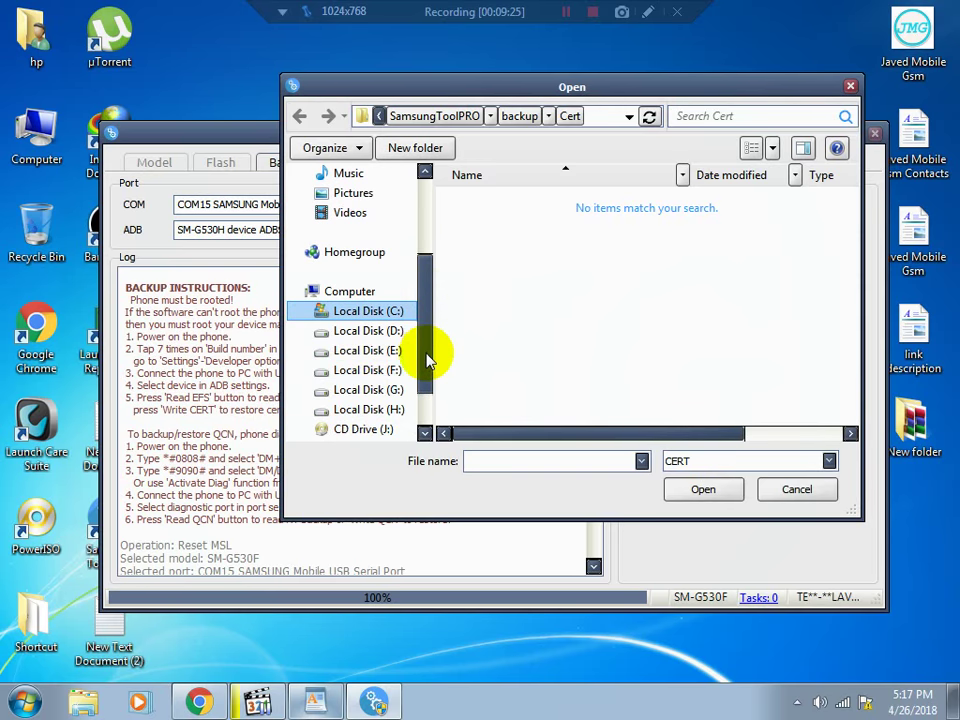
click(390, 412)
double_click(506, 283)
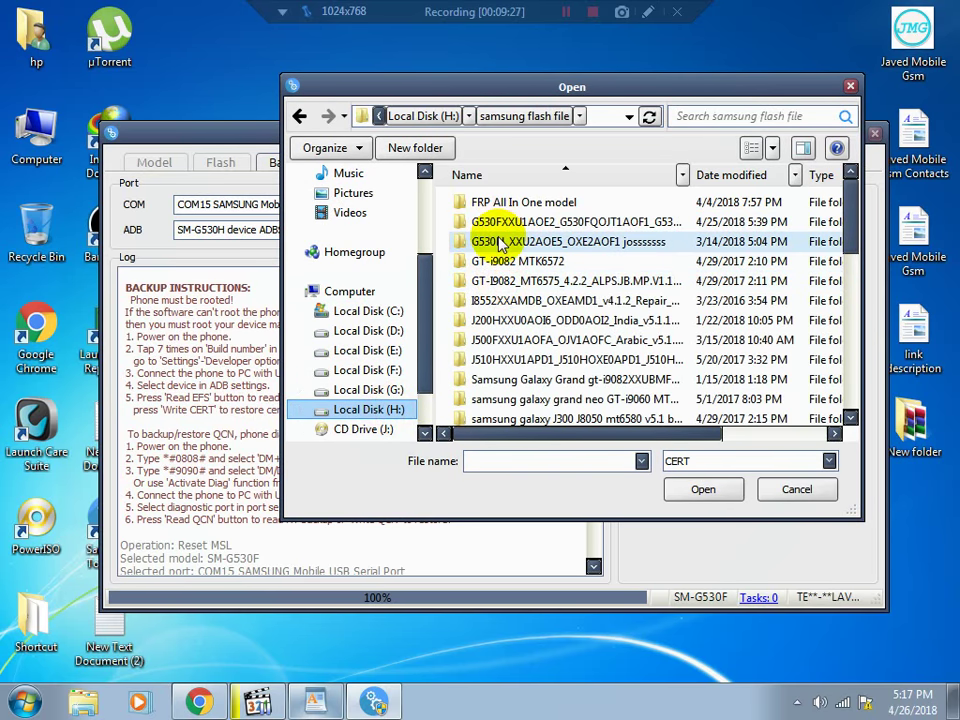
double_click(500, 245)
double_click(510, 222)
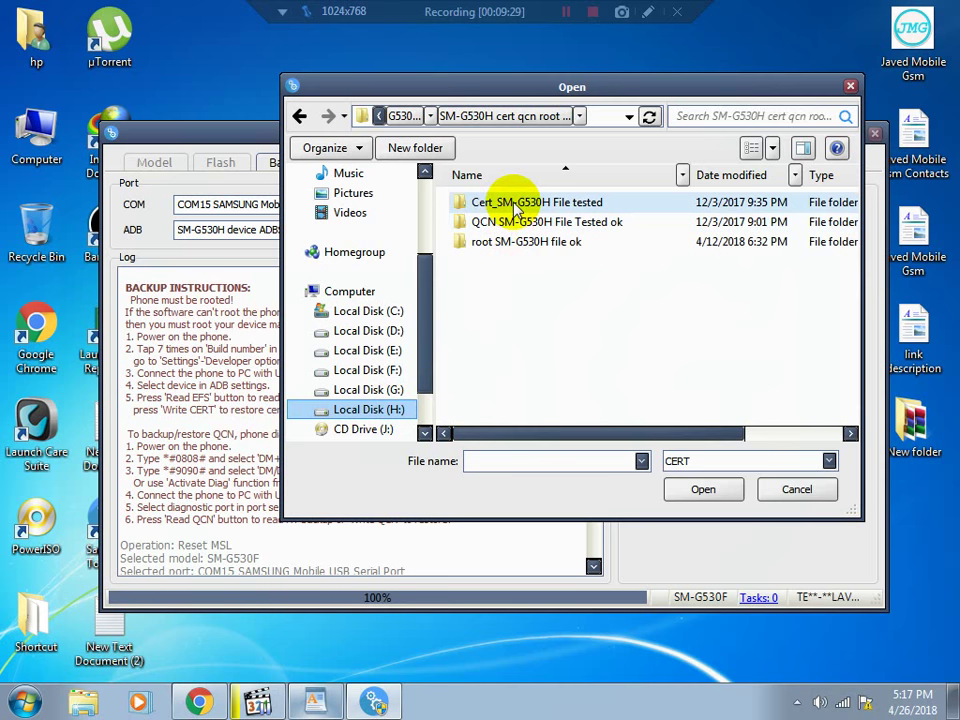
double_click(515, 205)
click(578, 283)
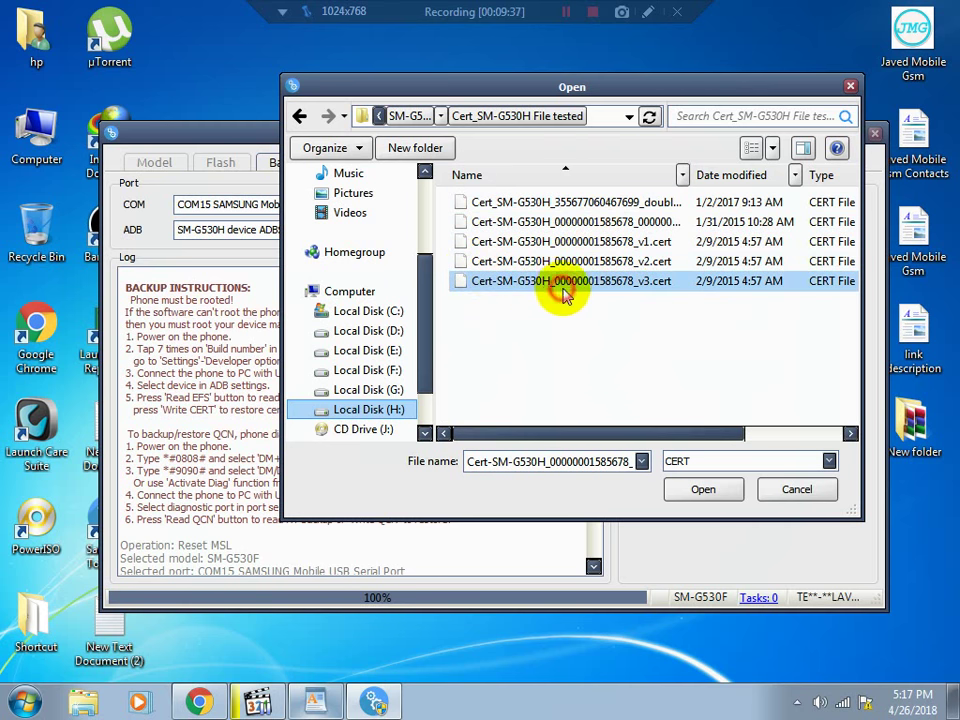
click(703, 494)
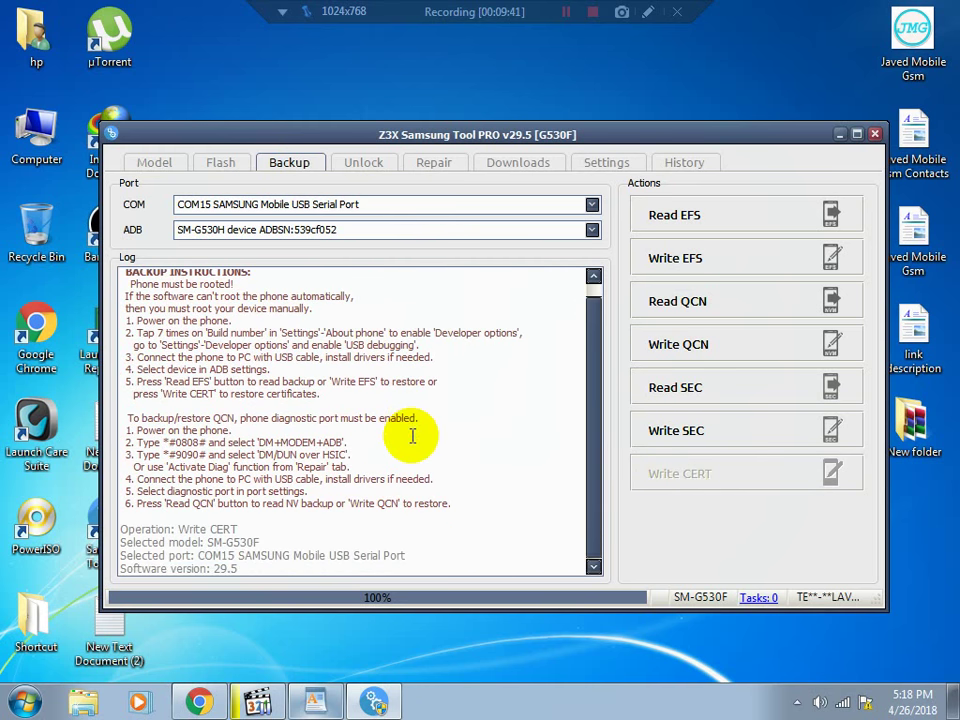
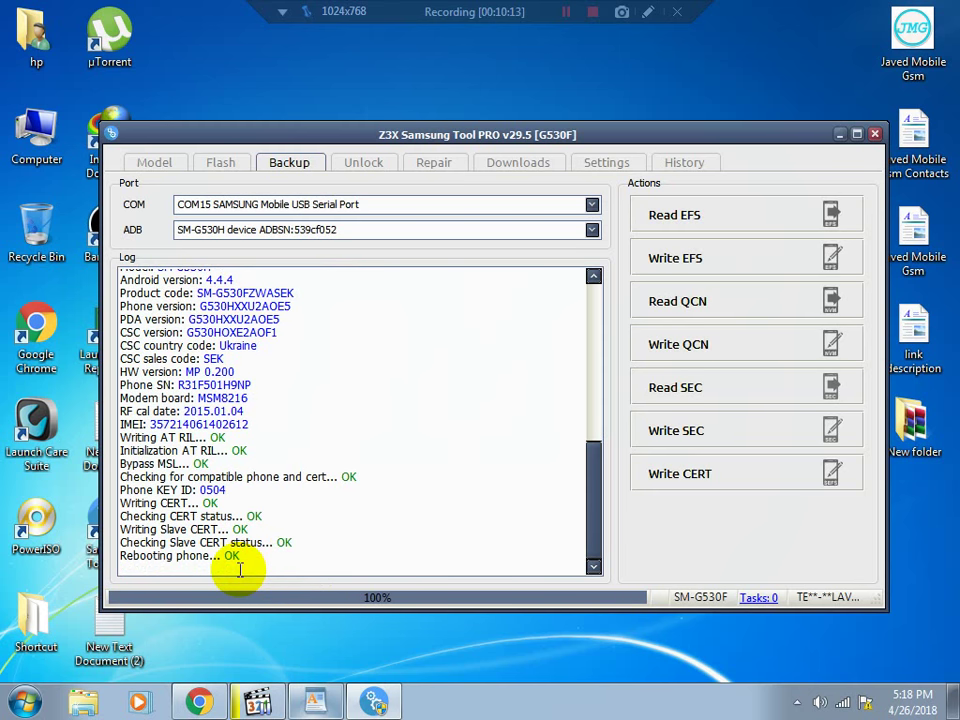
Check the phone reboot entry at the end of the certificate-writing log
drag(256, 557, 96, 561)
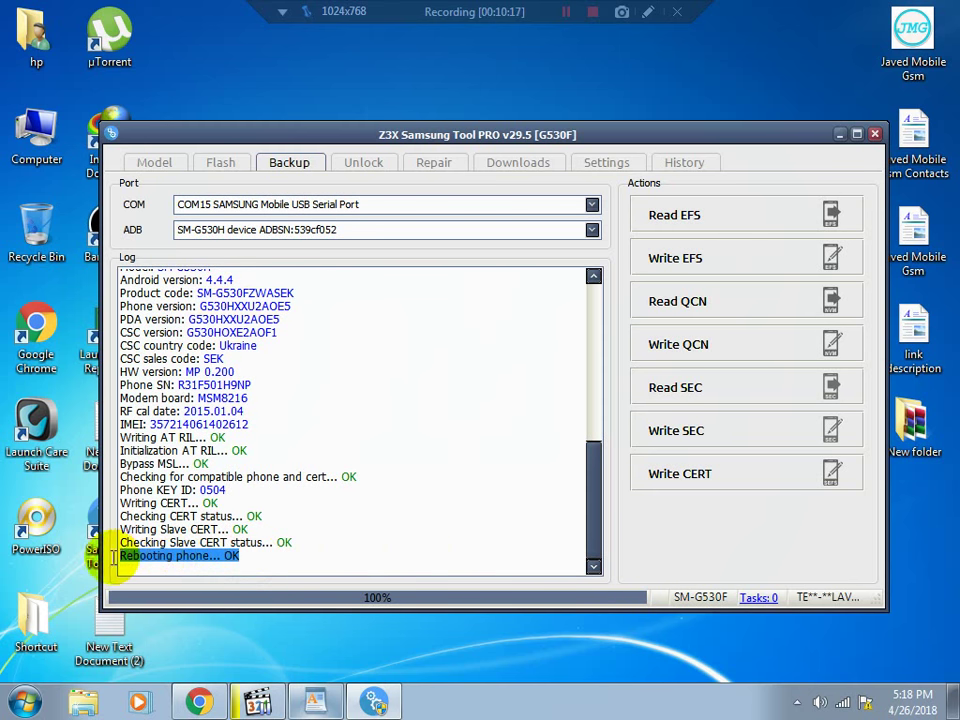
click(287, 563)
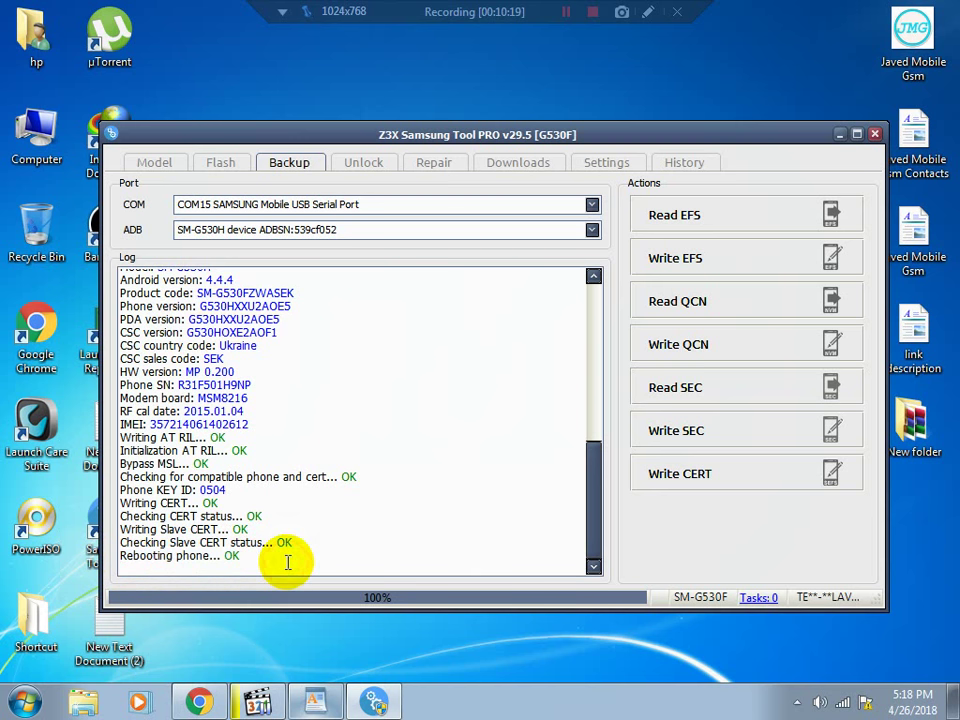
click(565, 12)
click(566, 12)
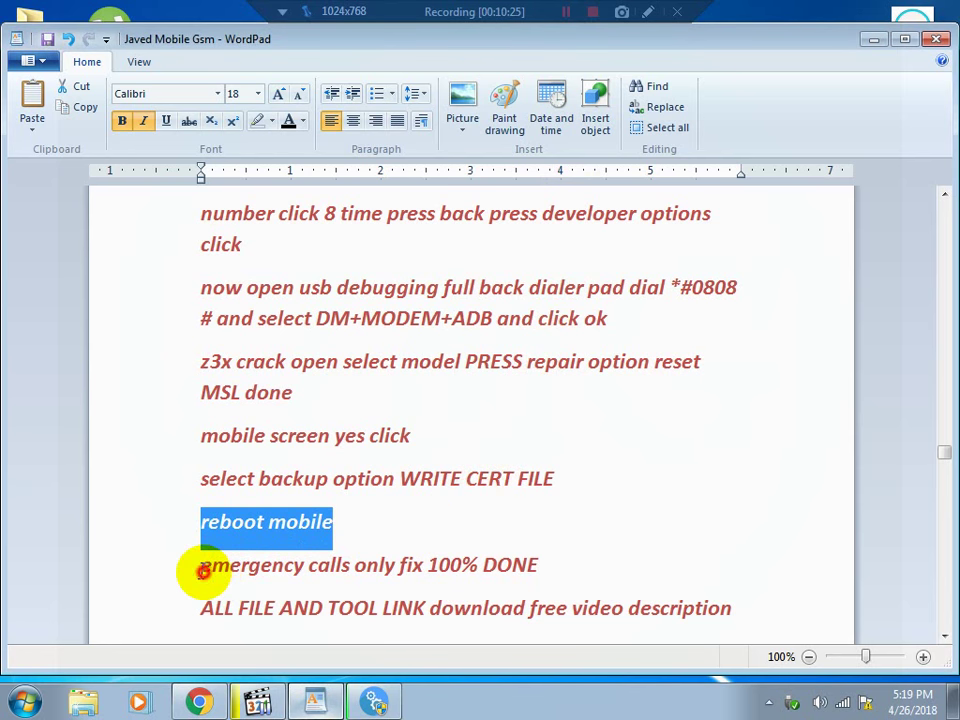
Read the closing lines of the WordPad notes about the emergency-calls-only fix and the file and tool download link
click(201, 568)
drag(201, 568, 505, 565)
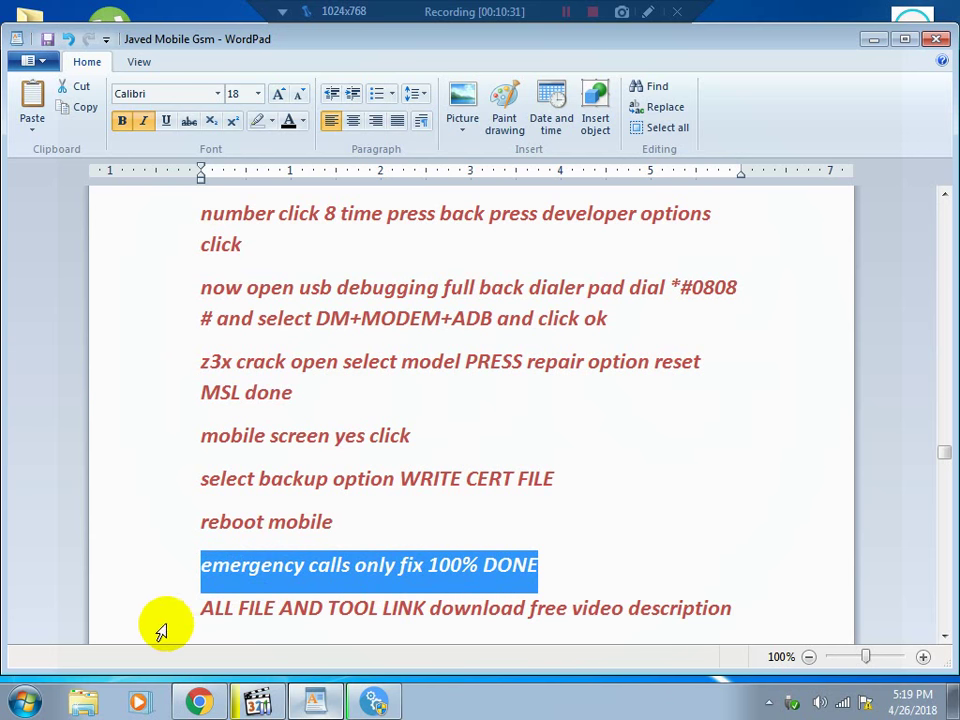
drag(200, 614, 664, 613)
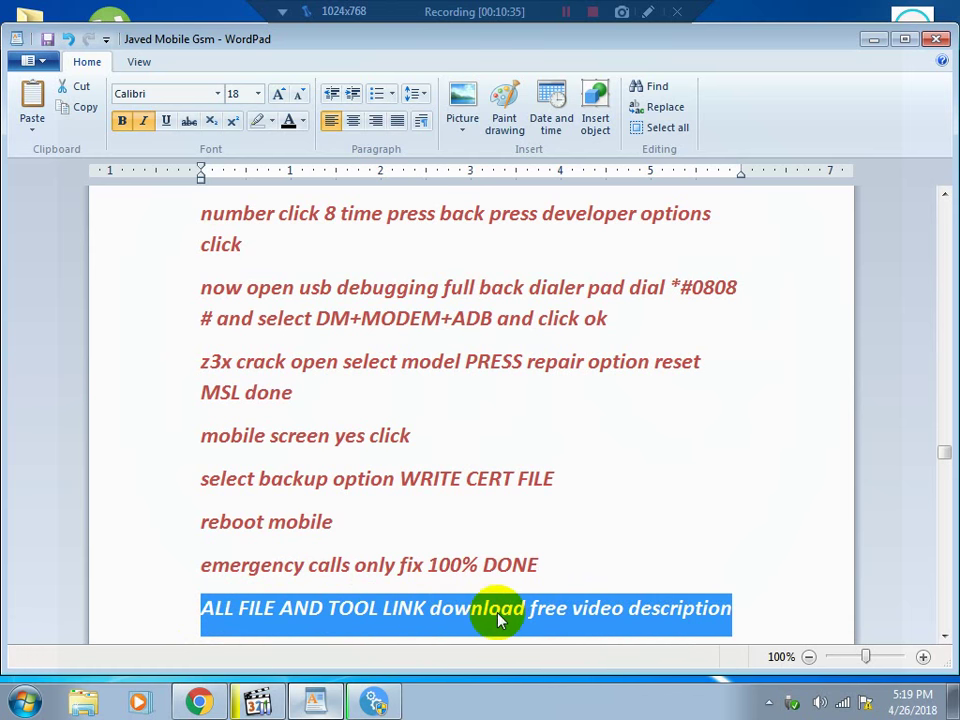
click(565, 12)
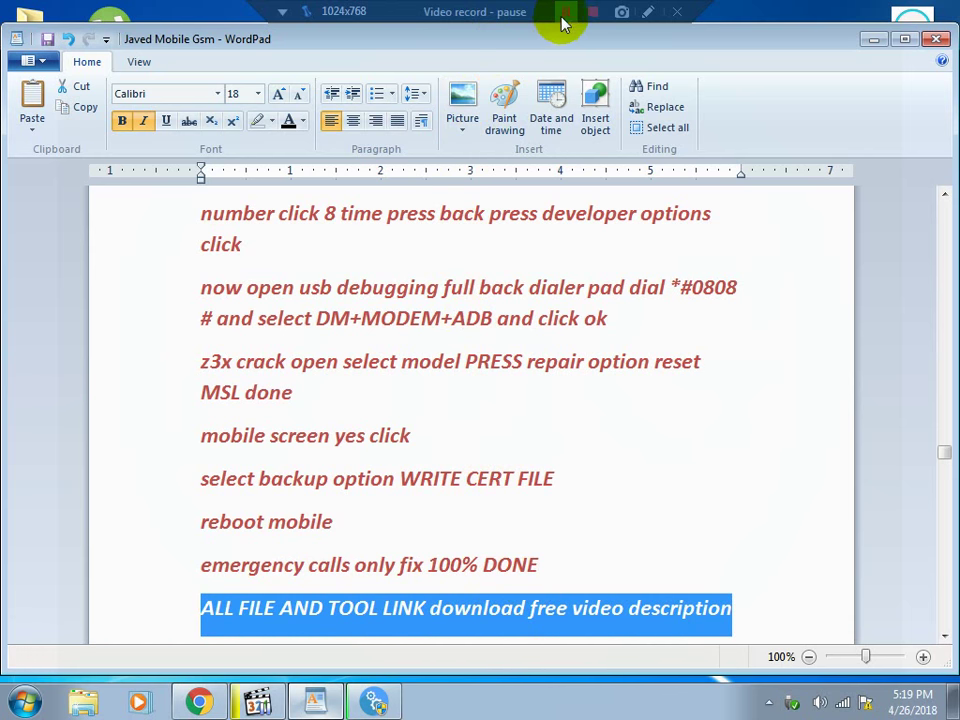